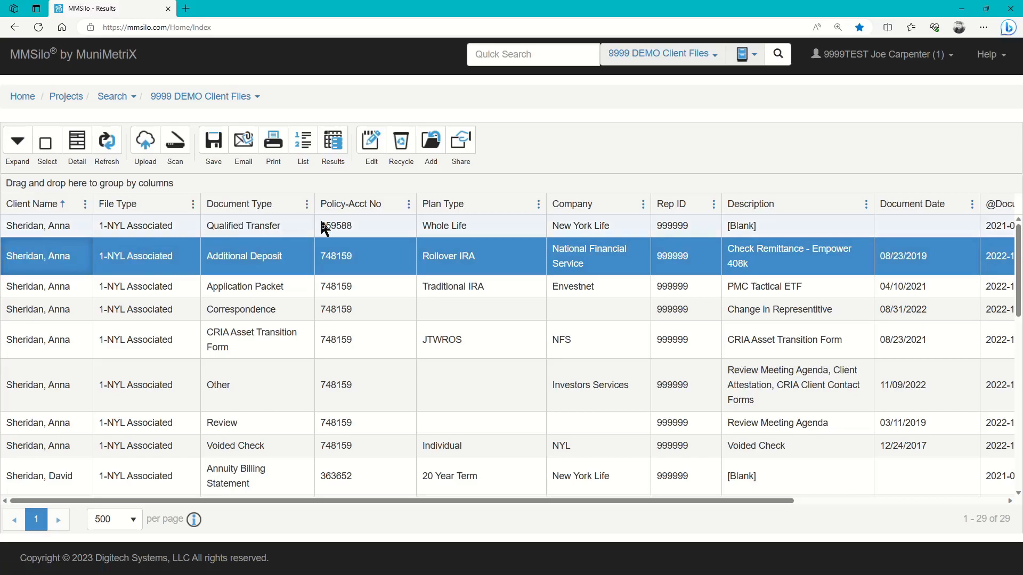
- Sort the documents by Document Type, Policy-Acct No and Document Date, ending sorted by Client Name
click(257, 212)
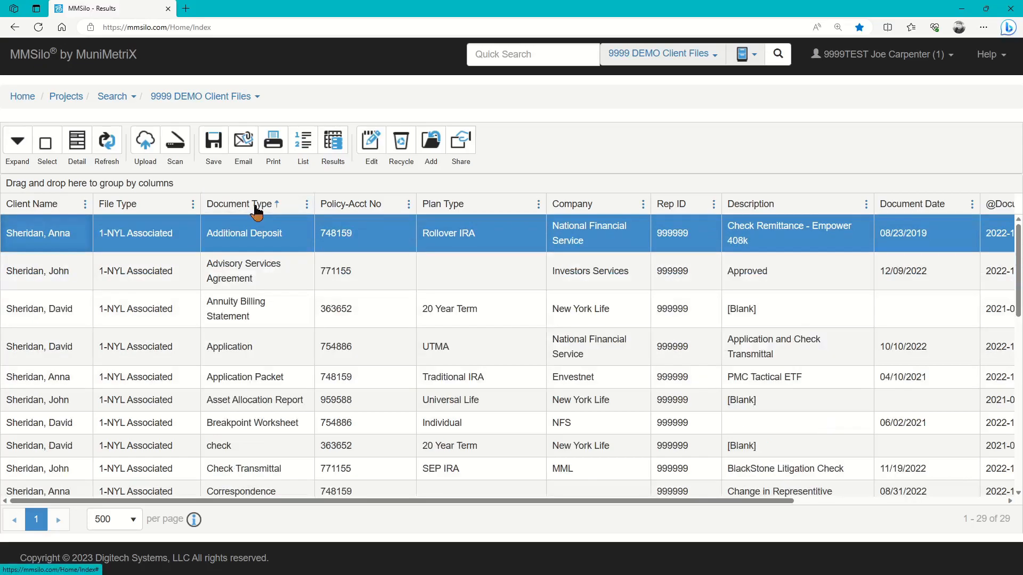
click(356, 211)
click(370, 212)
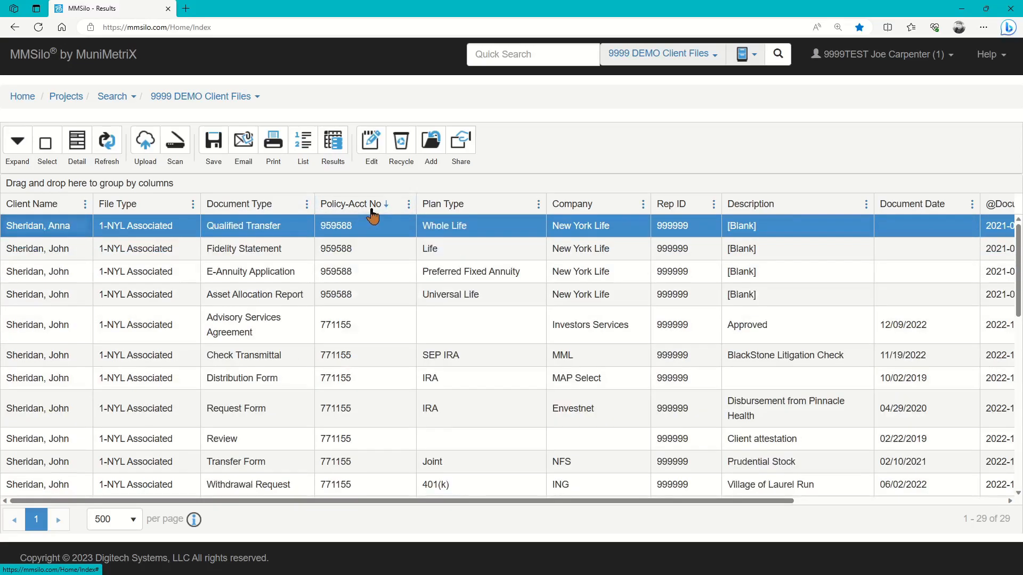
click(260, 212)
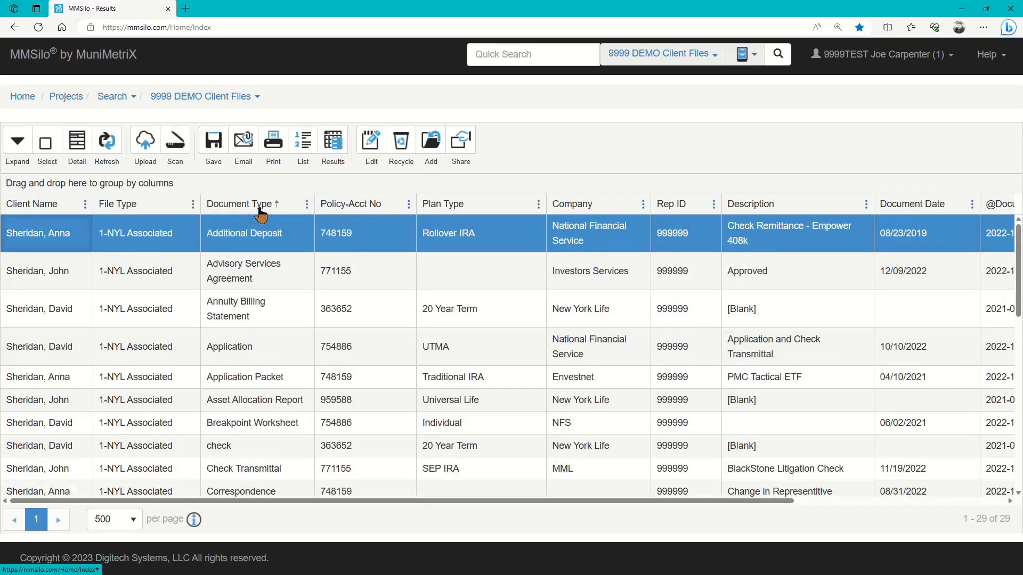
click(276, 208)
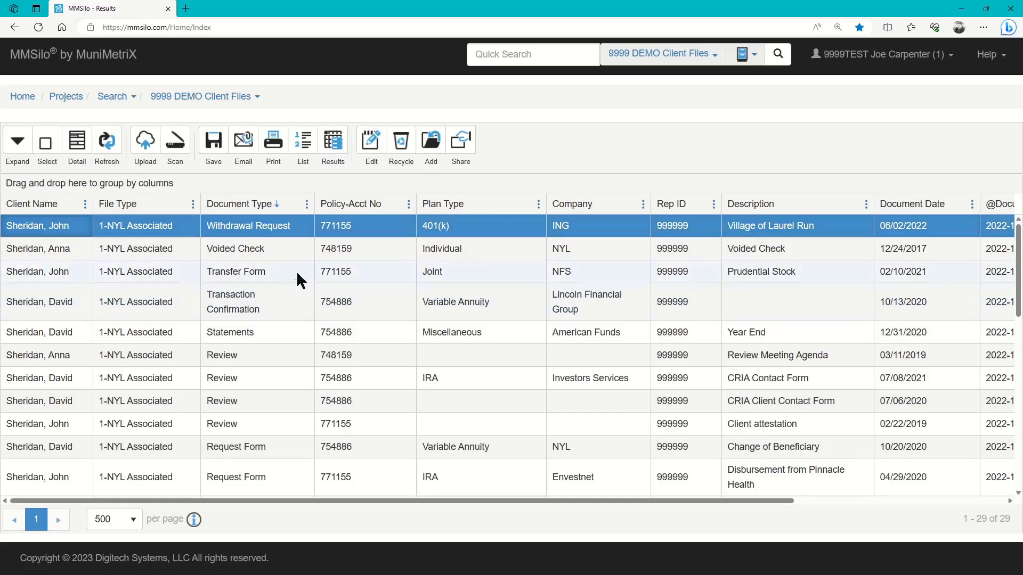
click(939, 208)
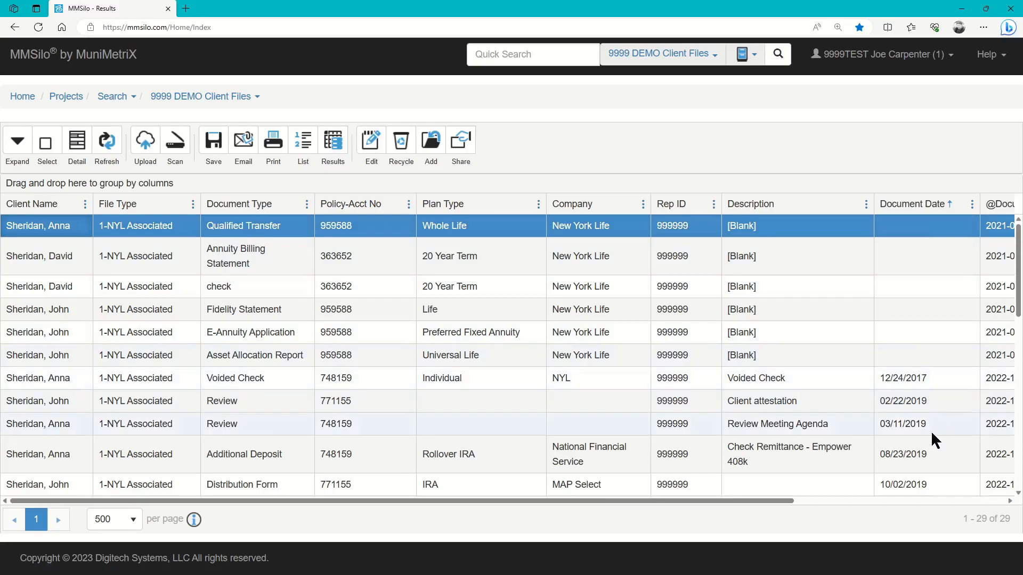
click(946, 213)
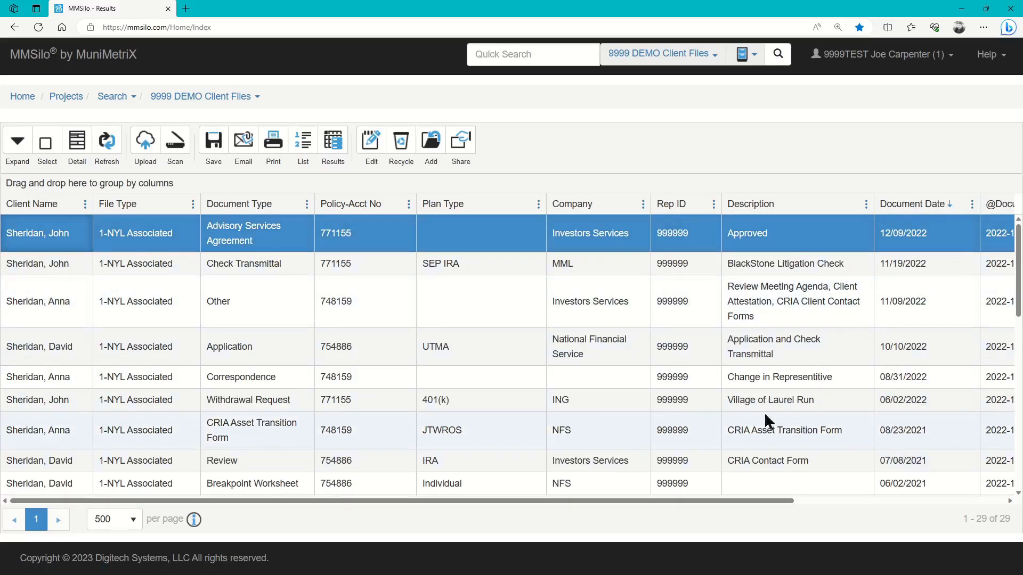
click(46, 204)
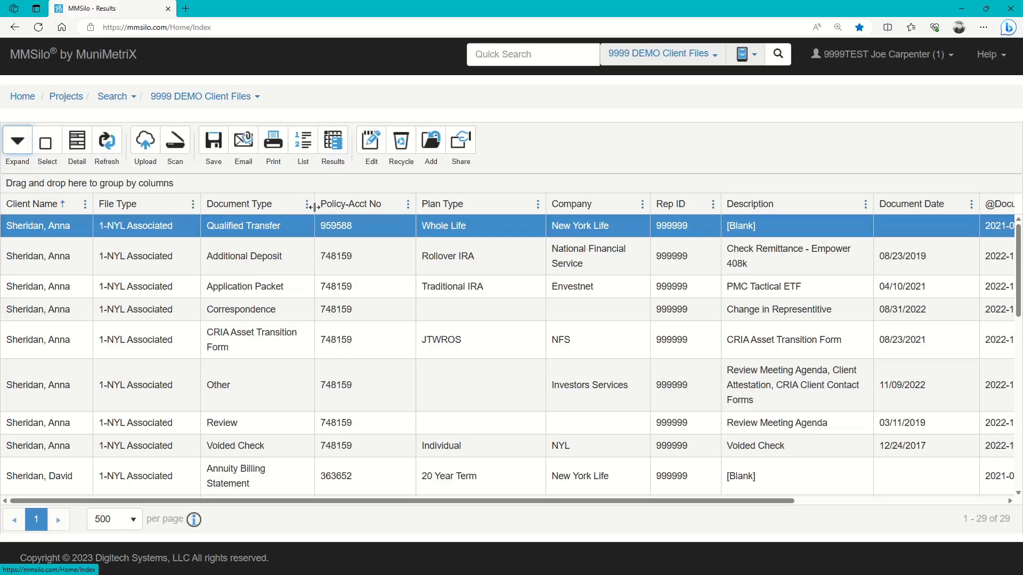
- Widen Document Type and move it after Plan Type, Description after Policy-Acct No, and Document Date beside Client Name
mouse_move(315, 207)
mouse_down()
mouse_move(402, 207)
mouse_move(313, 204)
mouse_up()
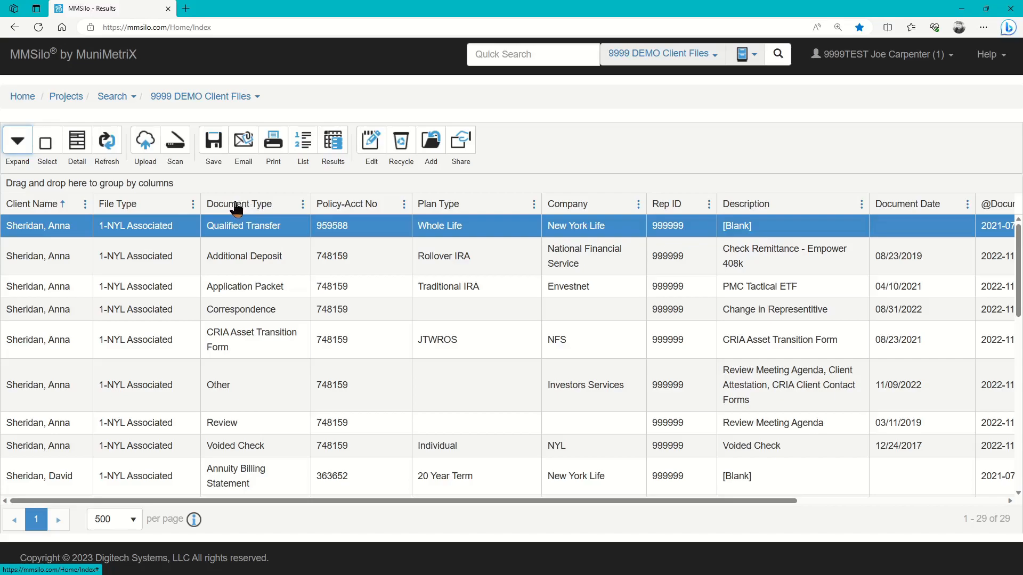
drag(237, 208, 515, 205)
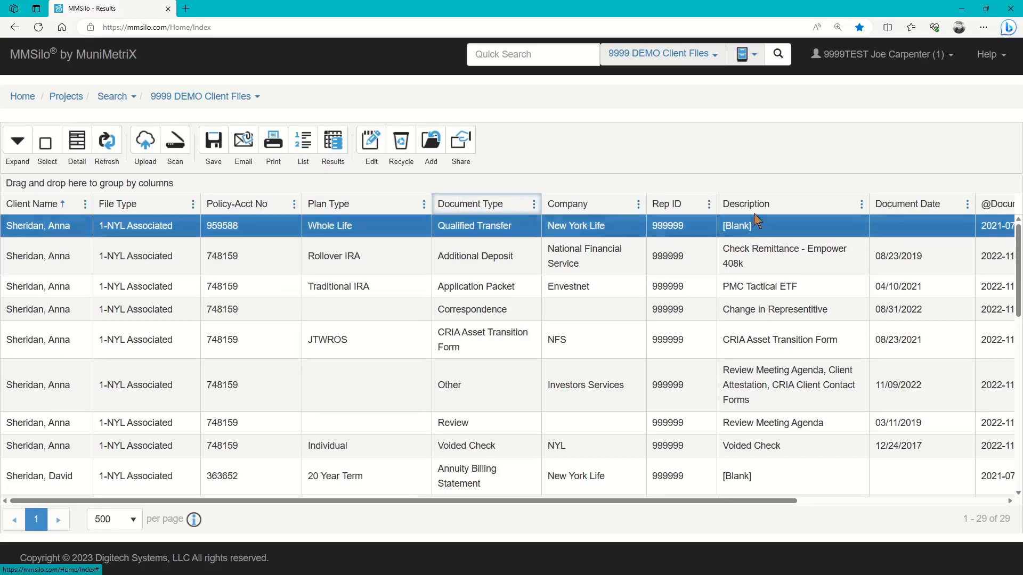
drag(765, 206, 313, 206)
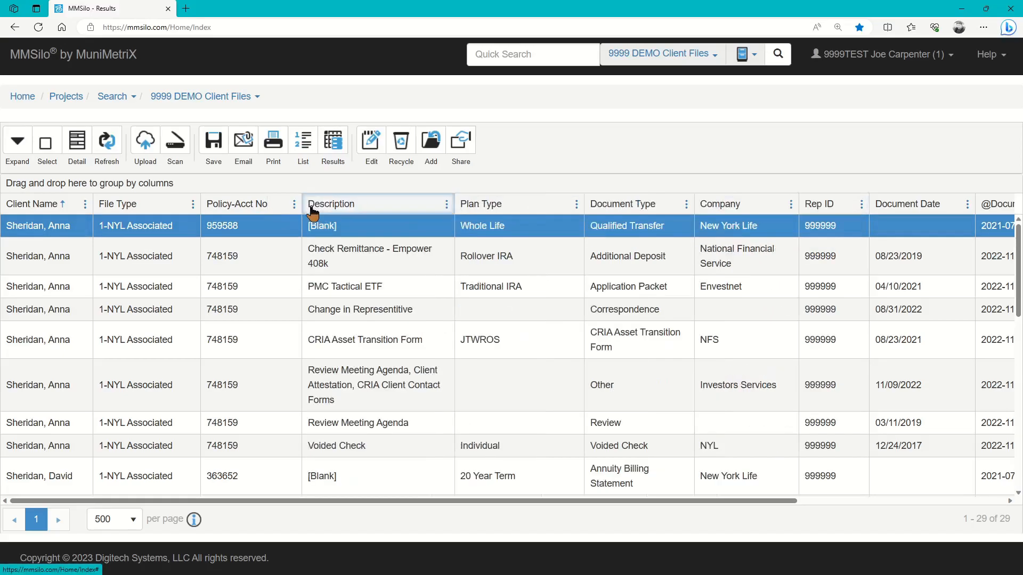
drag(900, 205, 185, 208)
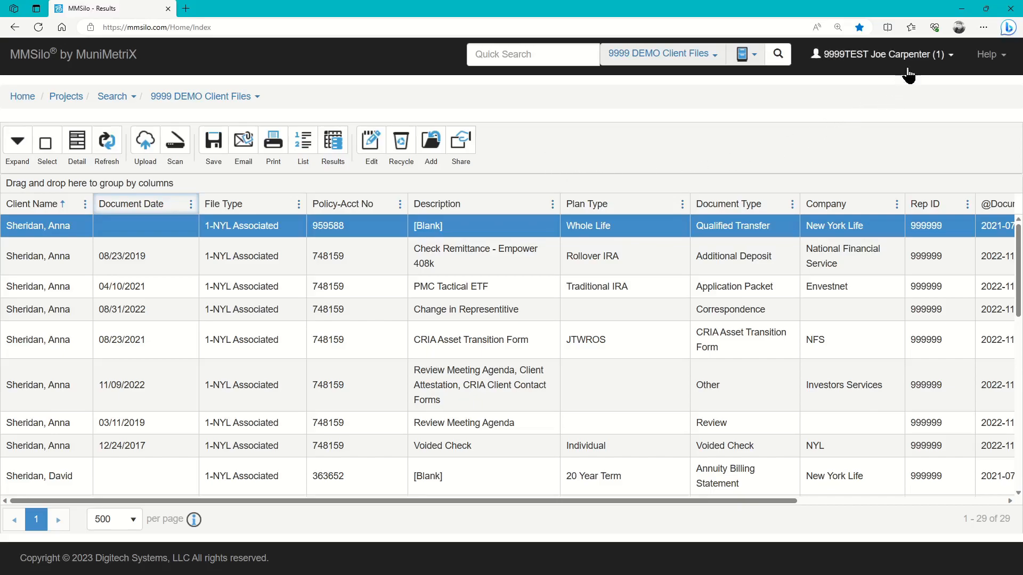
- Reset the page layout from the user name menu and confirm with Yes
click(938, 61)
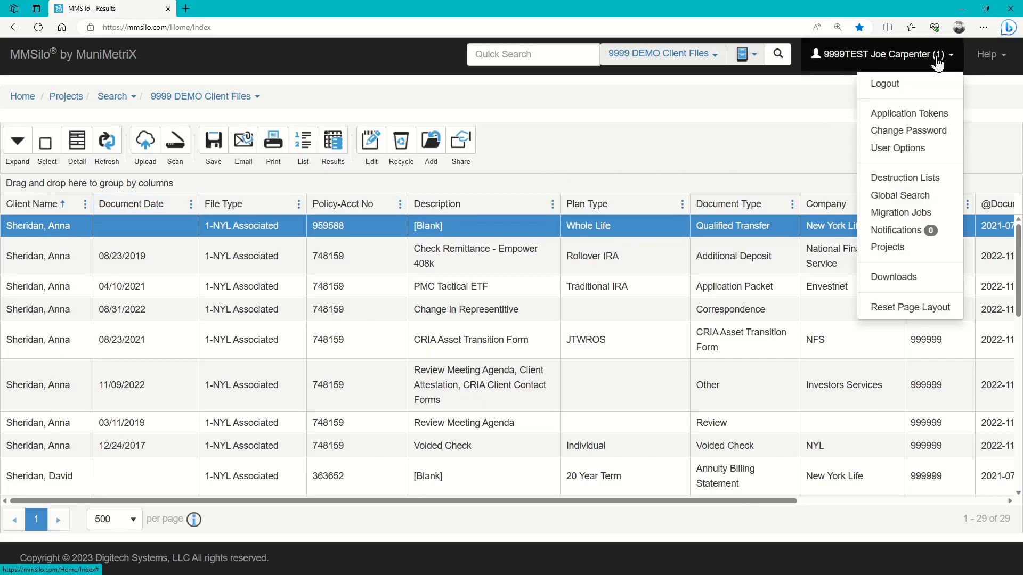
click(897, 312)
click(601, 357)
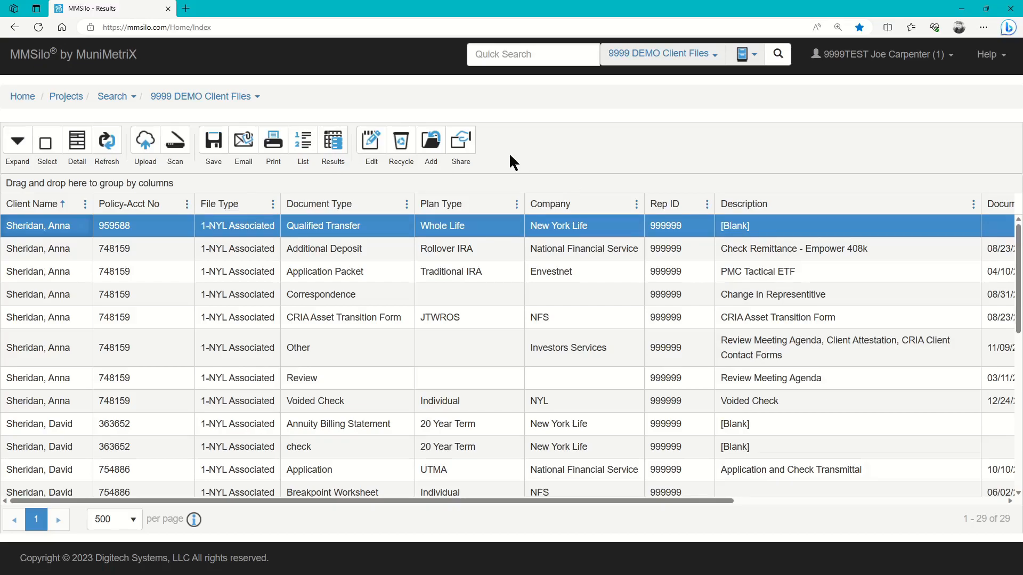
- Hide the Policy-Acct No, Plan Type and Rep ID columns using the column visibility list
click(516, 209)
mouse_move(549, 298)
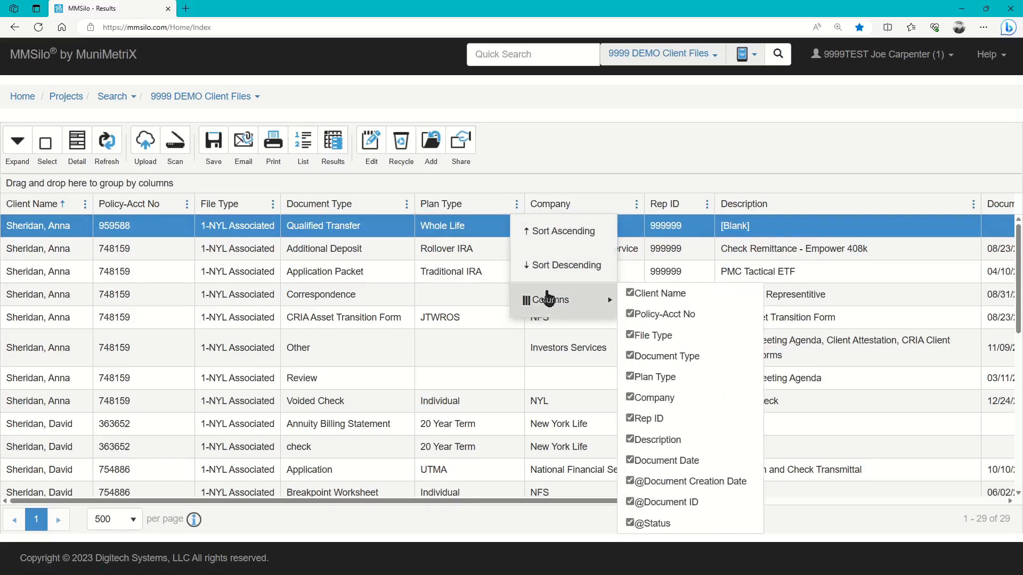
click(631, 315)
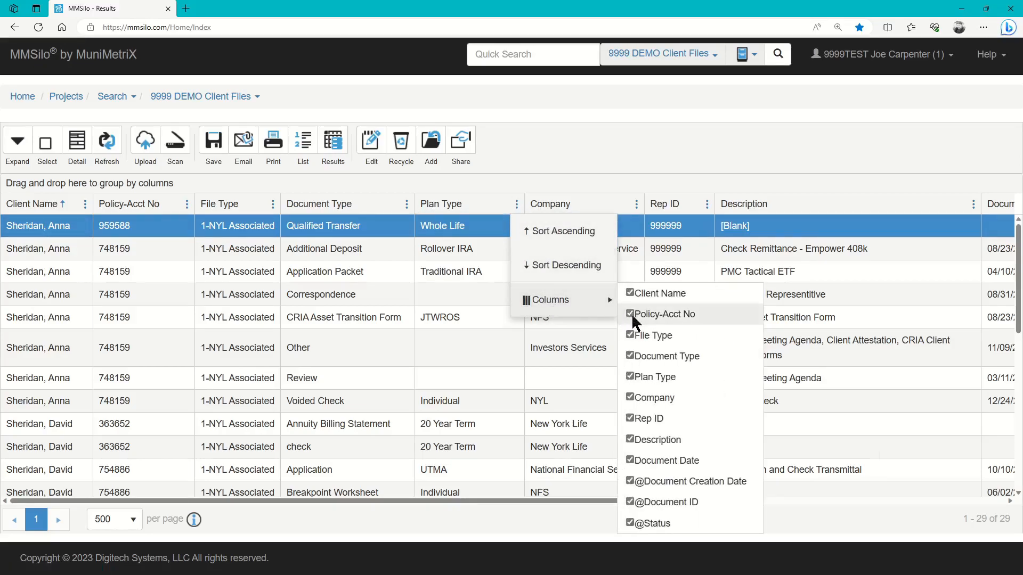
click(631, 376)
click(631, 418)
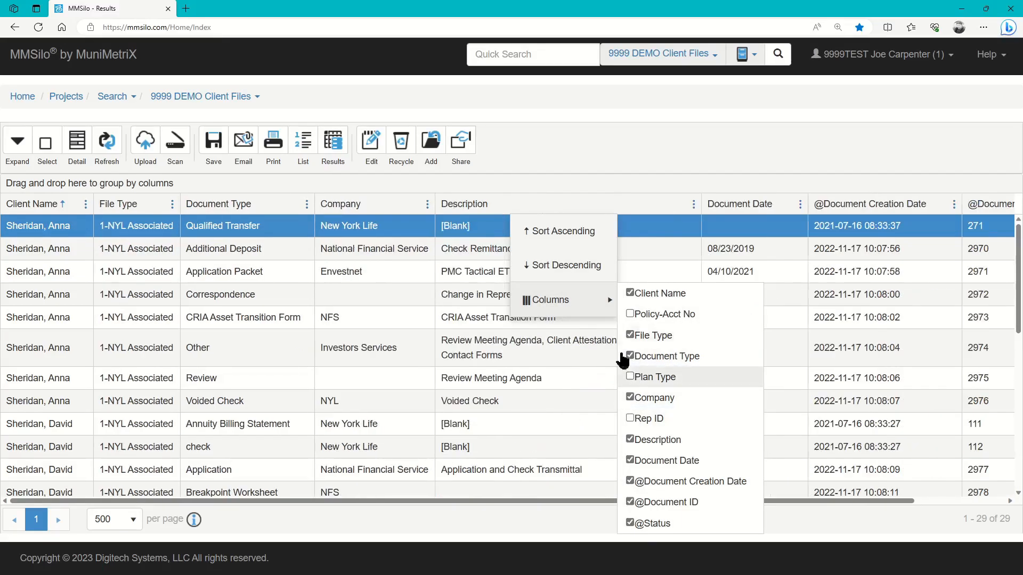
click(611, 142)
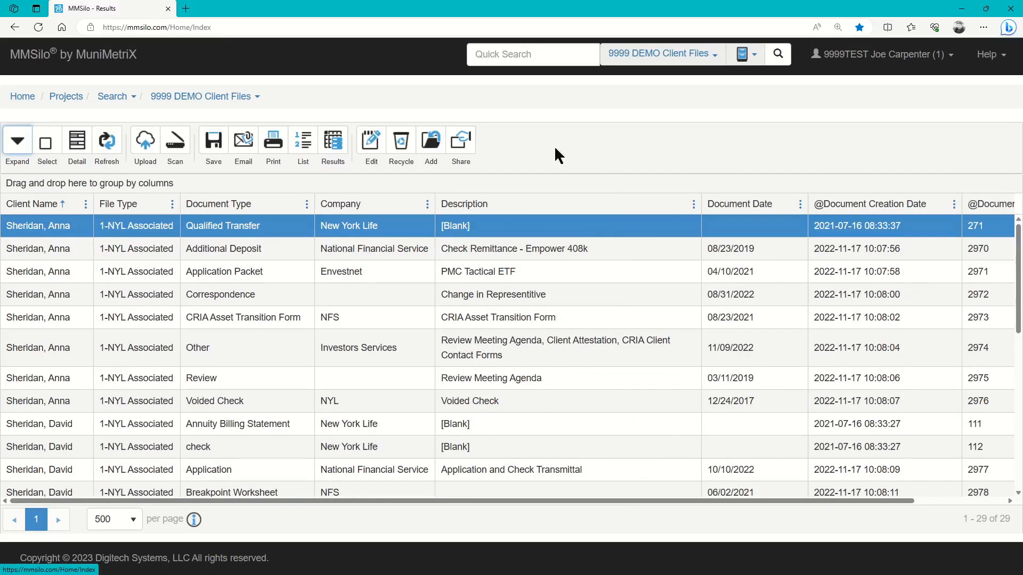
- Show Policy-Acct No and Plan Type again, then request a page layout reset
click(427, 204)
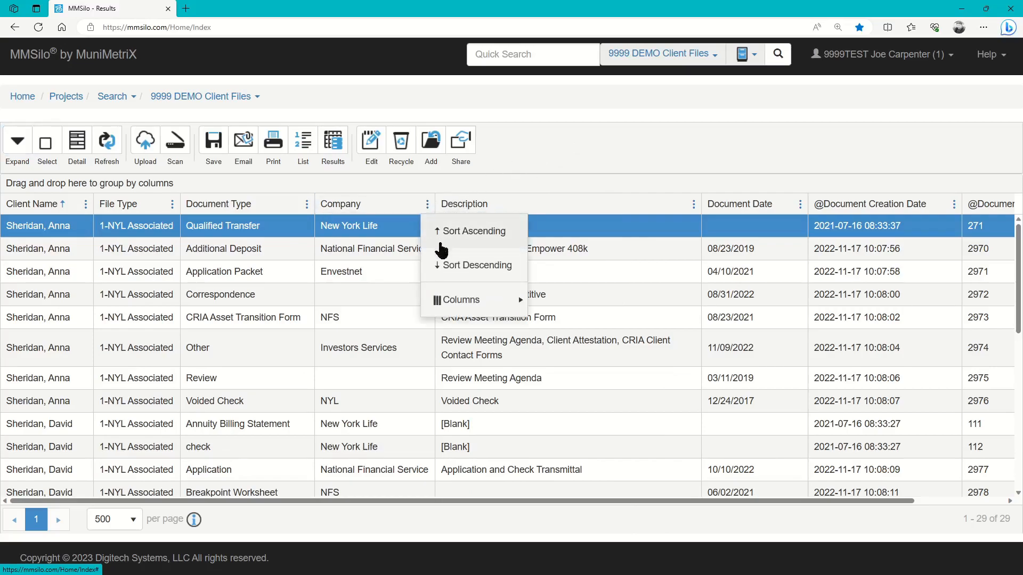
mouse_move(461, 306)
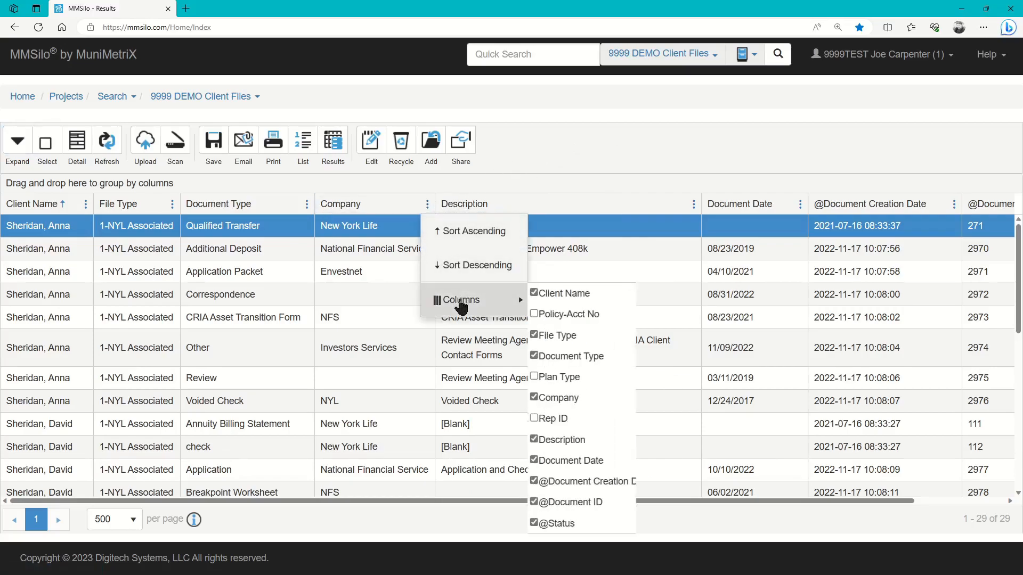
click(541, 309)
click(542, 376)
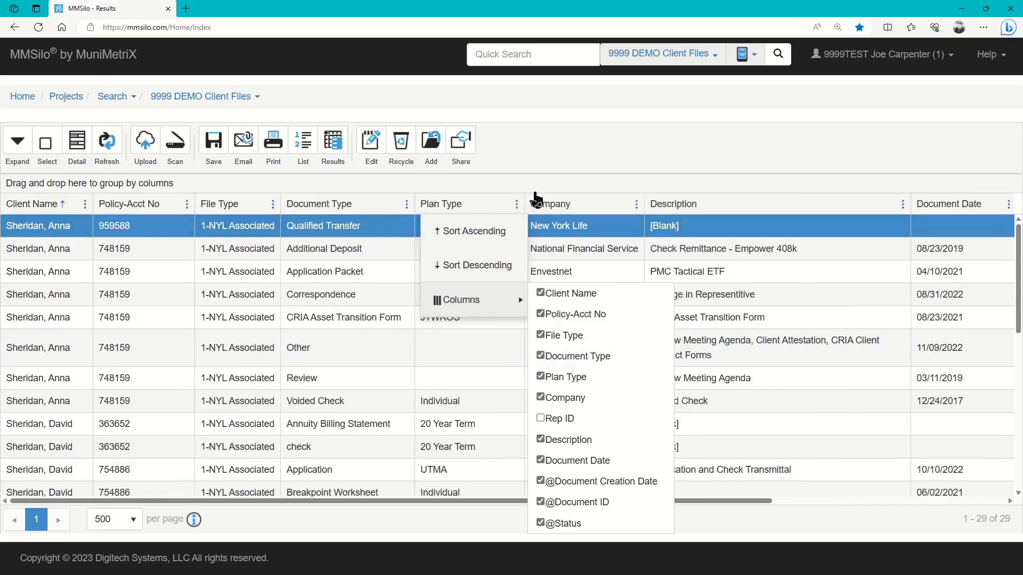
click(535, 158)
click(926, 60)
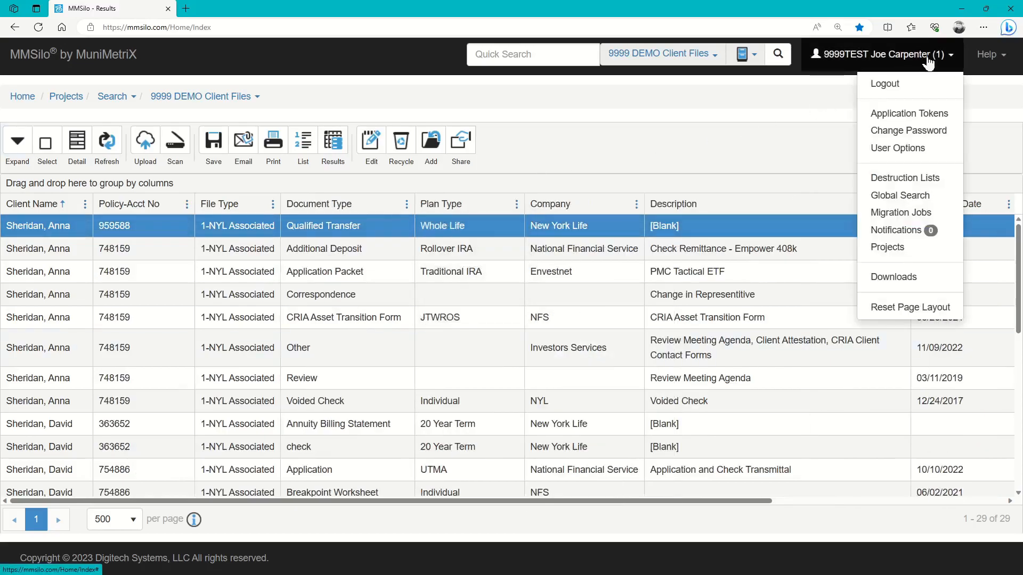
click(908, 307)
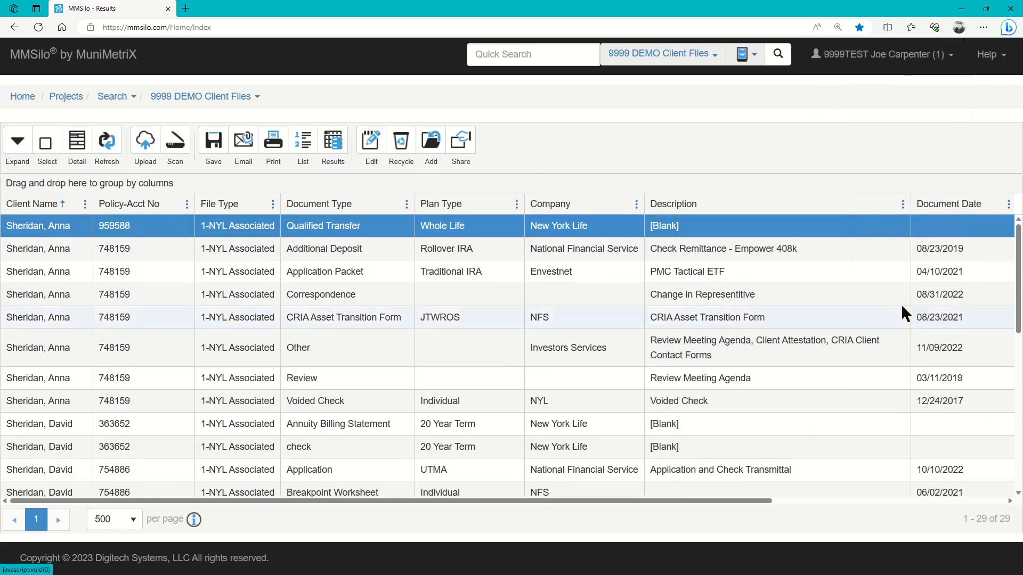
- Confirm the layout reset, then select the first client's records from Additional Deposit to Voided Check
click(606, 360)
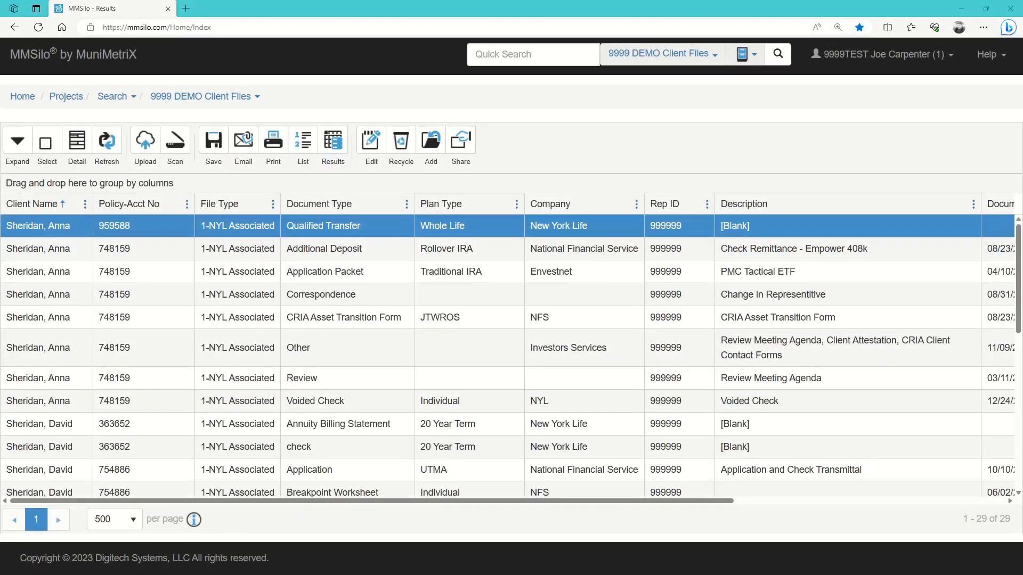
click(82, 246)
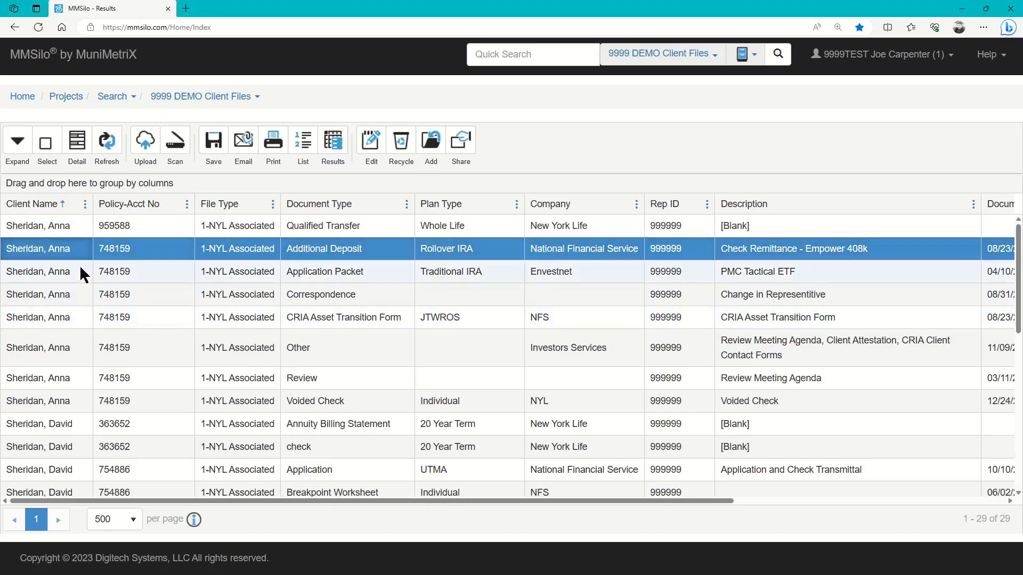
click(81, 270)
click(78, 294)
click(75, 318)
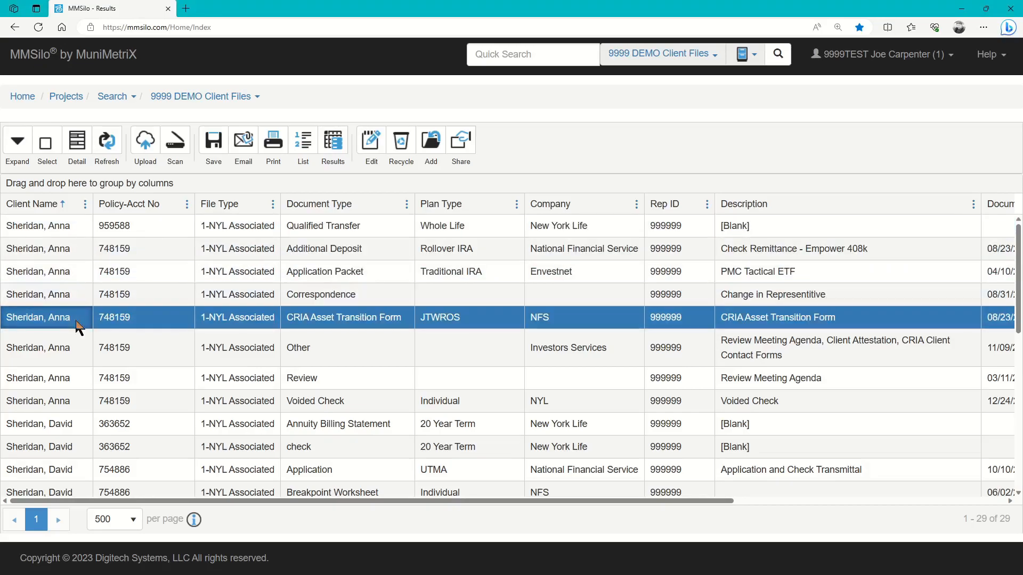
click(76, 349)
click(72, 379)
click(73, 400)
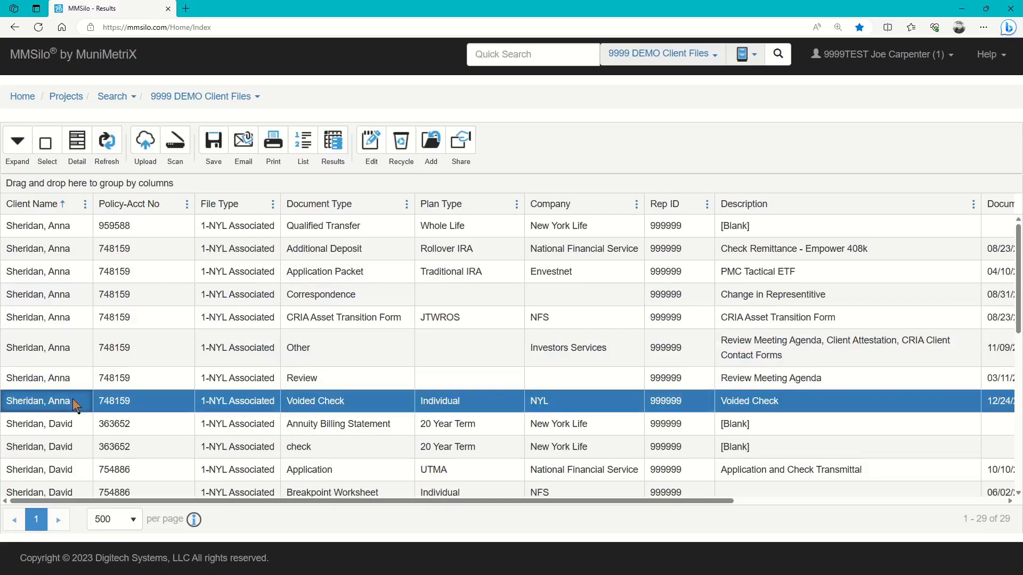
shift+click(76, 226)
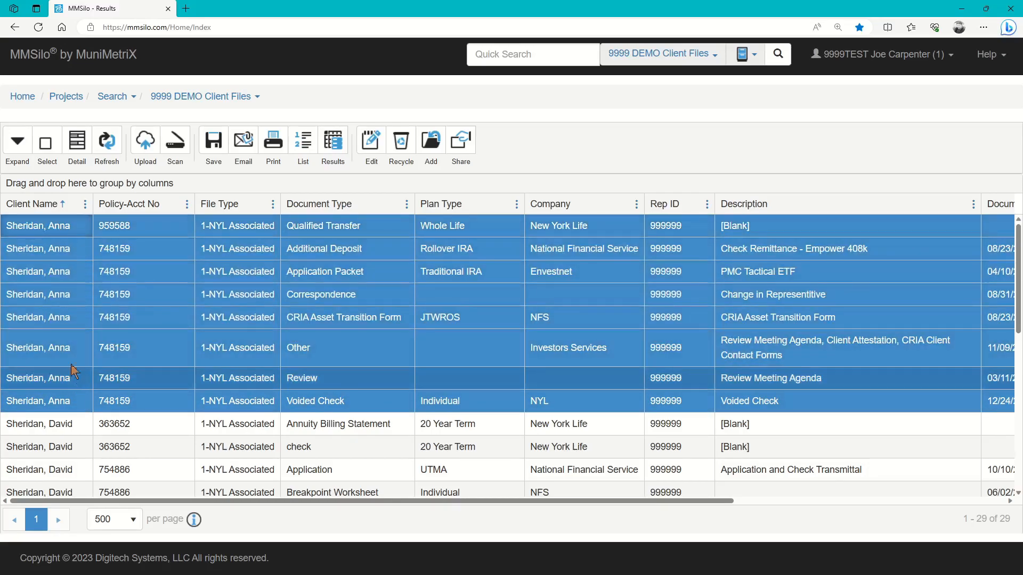
click(57, 228)
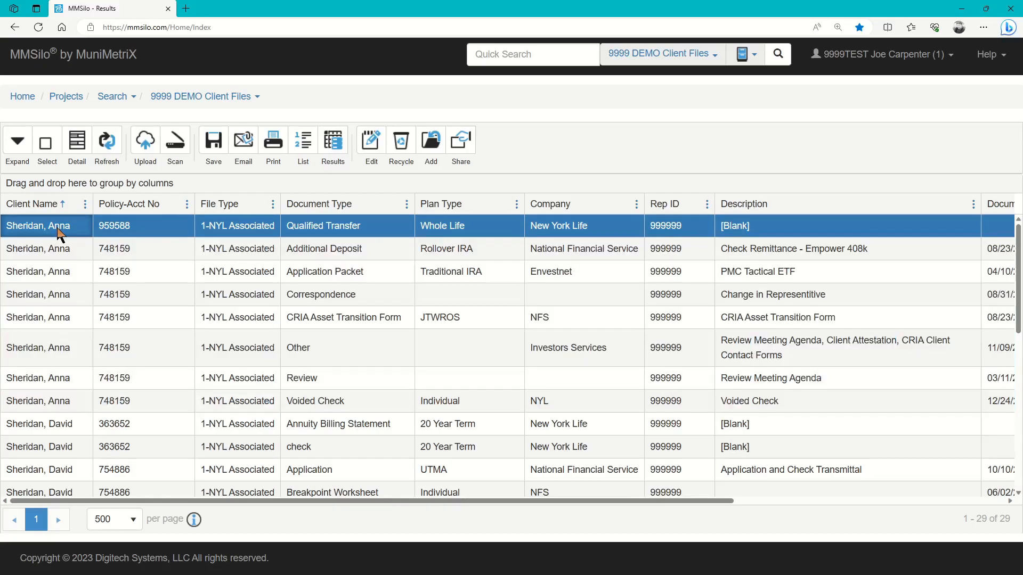
click(70, 432)
click(71, 447)
click(75, 469)
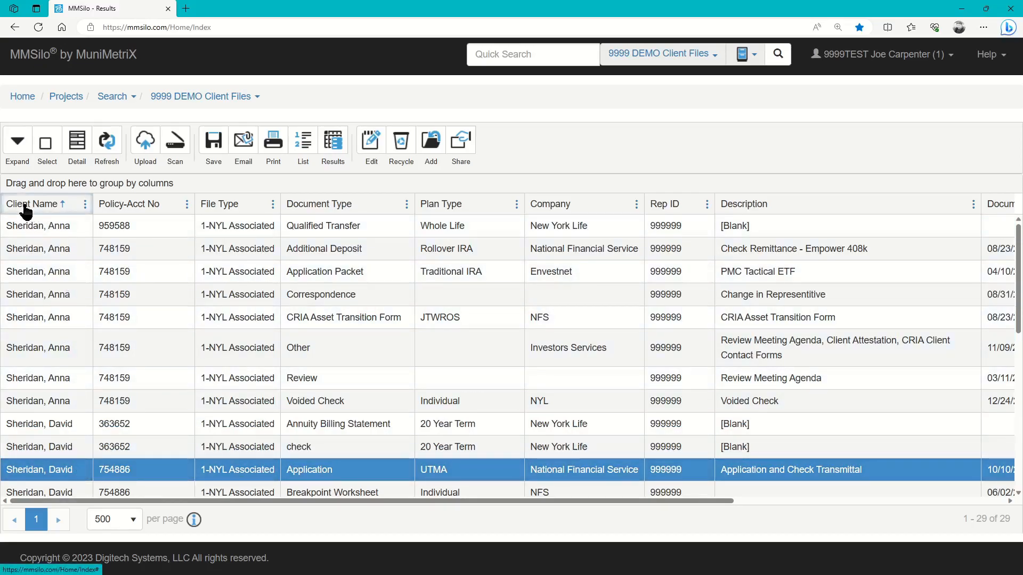
- Group the results by Client Name and browse the first client's documents
drag(26, 211, 212, 181)
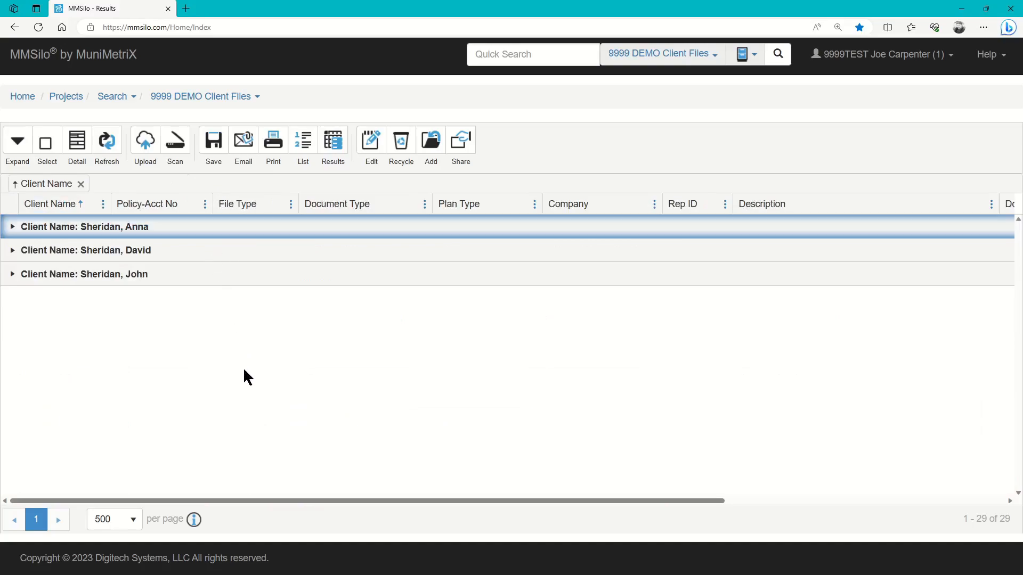
click(40, 226)
click(12, 229)
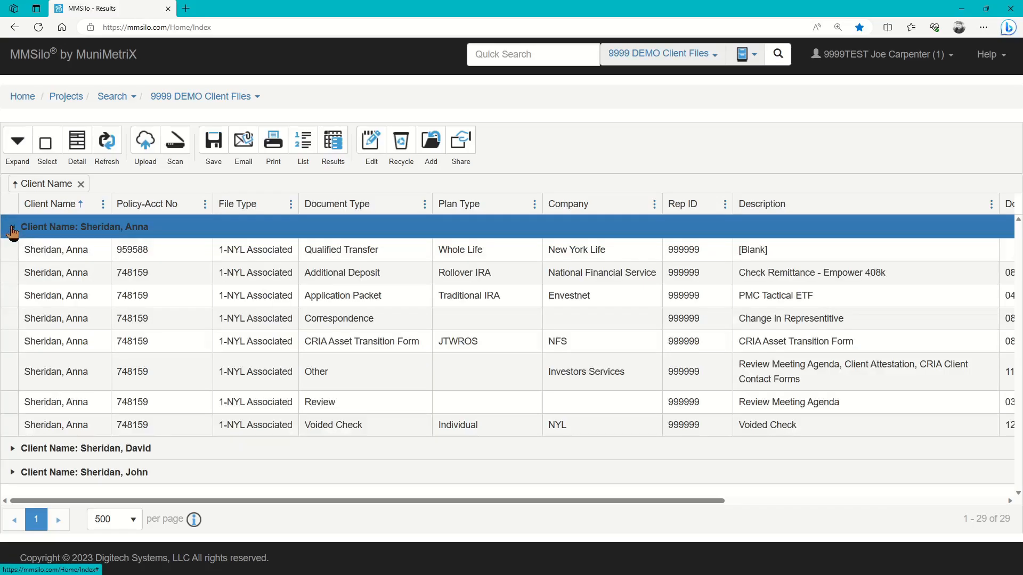
click(50, 251)
click(59, 273)
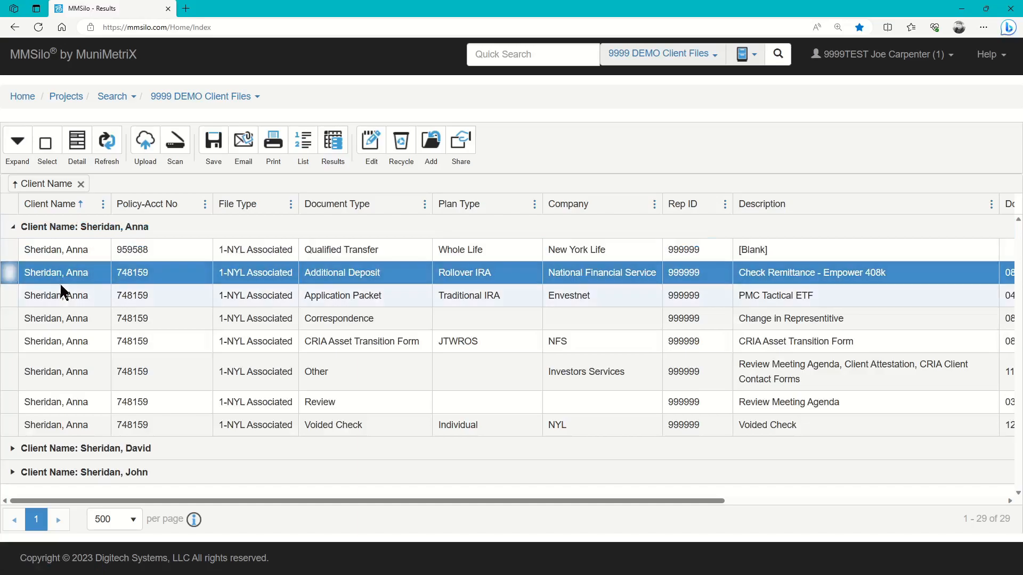
click(59, 293)
click(65, 313)
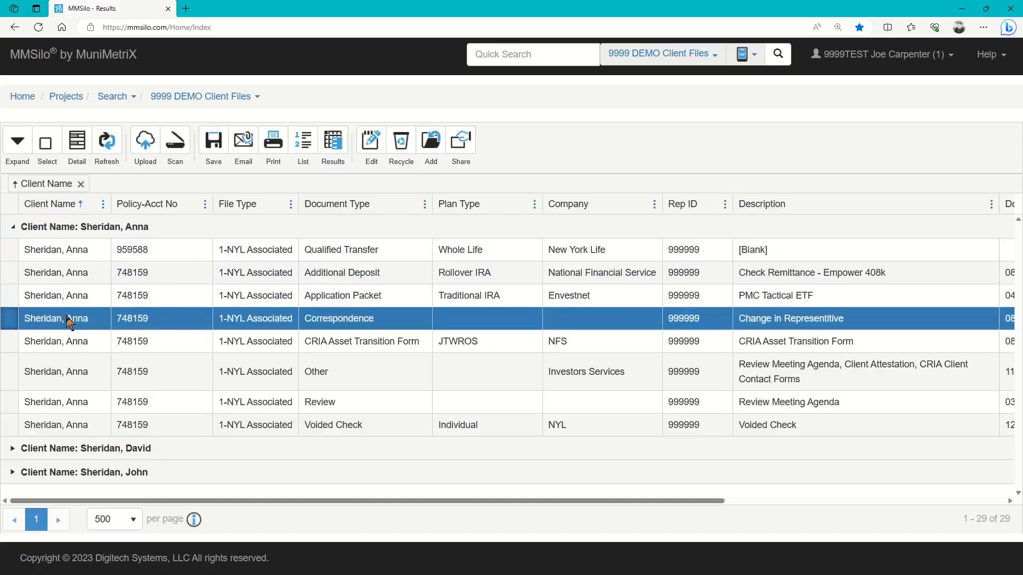
- Collapse the first client's group, then expand and collapse the second and third client groups
click(14, 229)
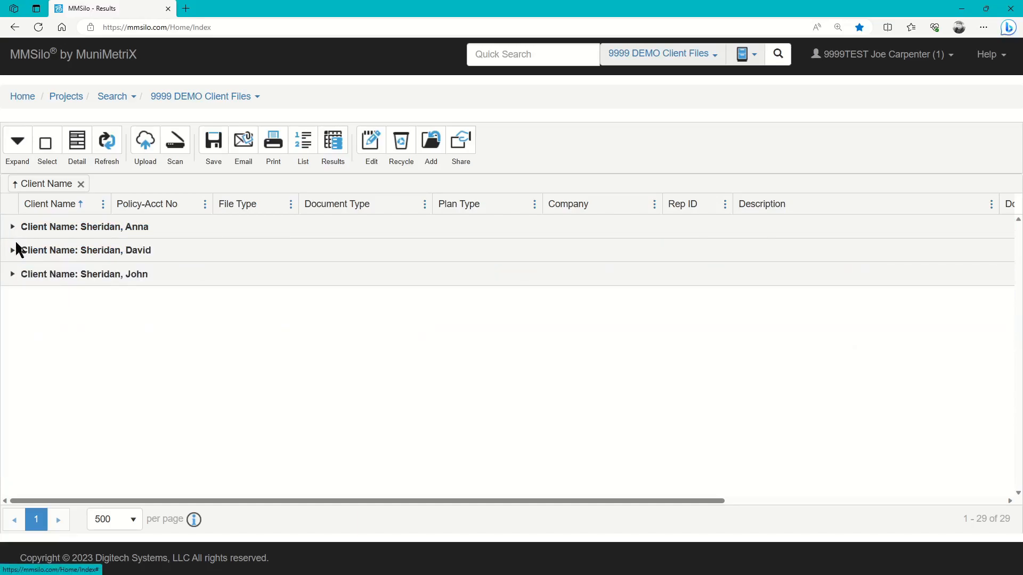
click(14, 252)
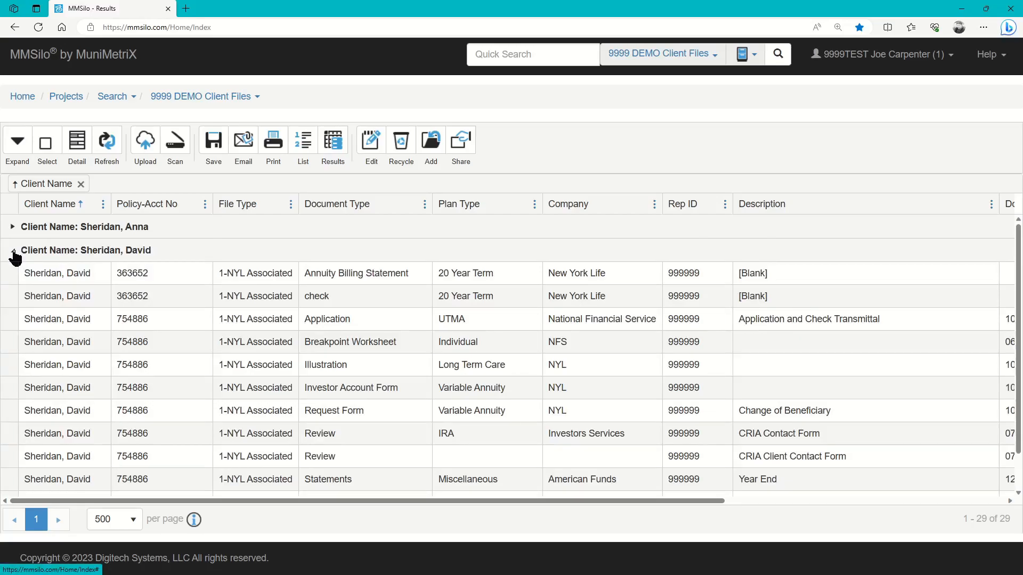
click(14, 252)
click(14, 275)
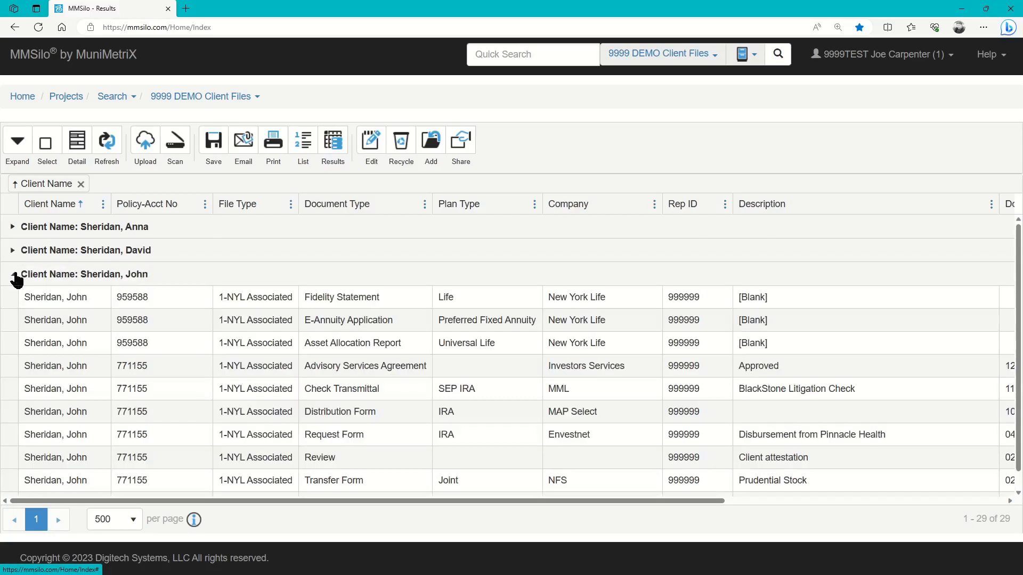
click(13, 275)
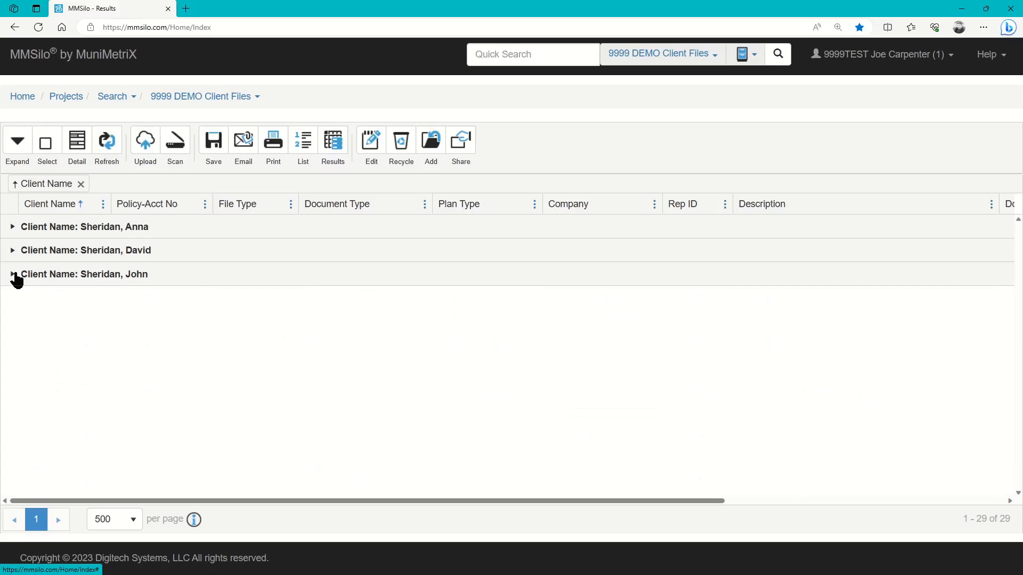
- Remove the Client Name grouping and select the Application Packet through Review documents in the flat list
click(81, 184)
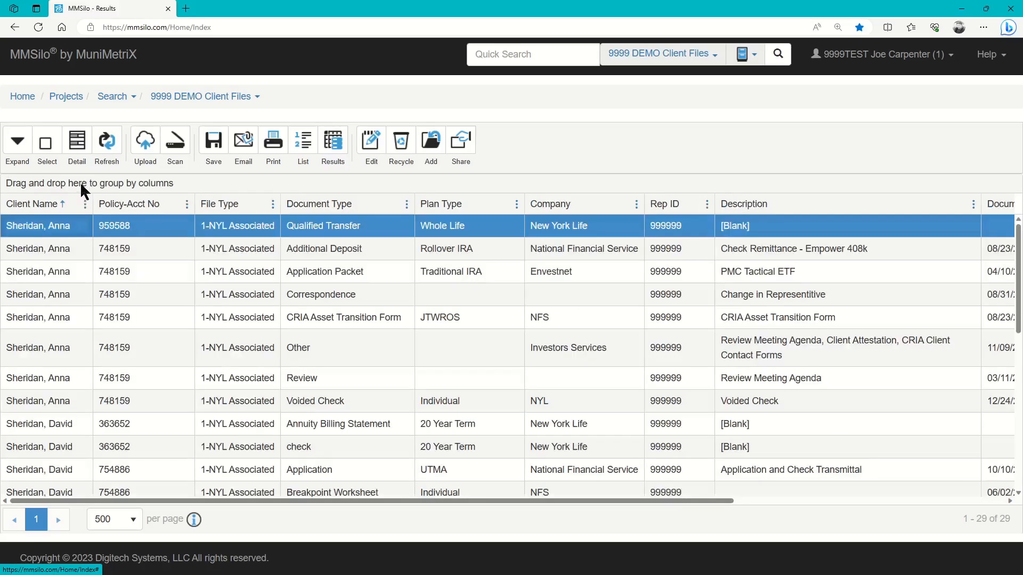
click(78, 275)
click(78, 293)
click(71, 317)
click(72, 344)
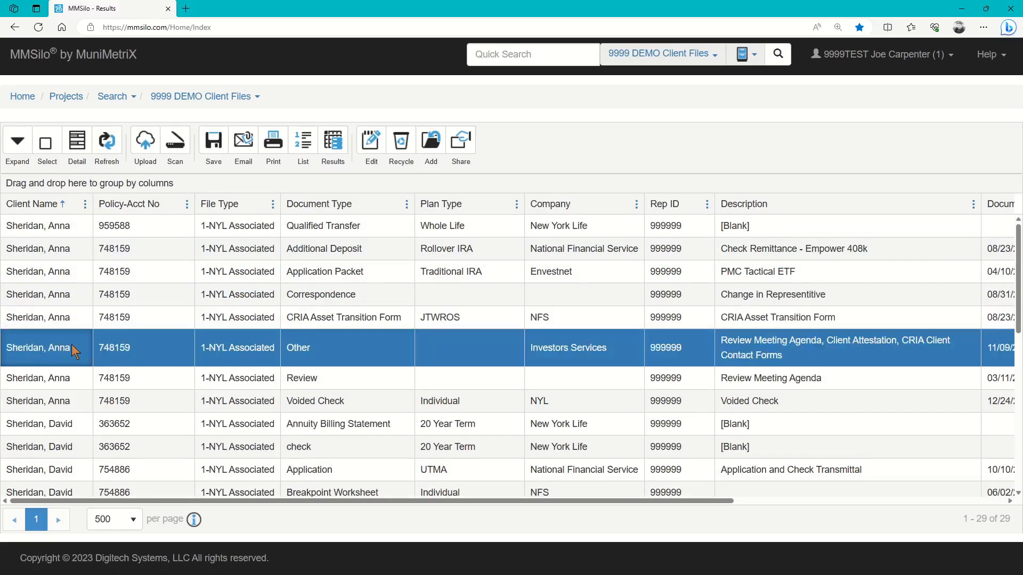
click(76, 380)
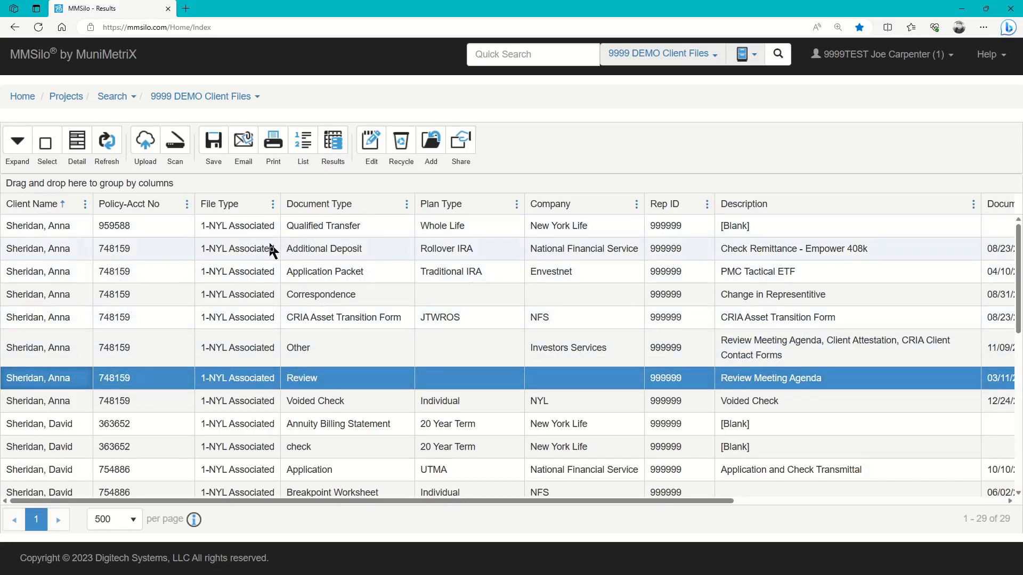
- Group the results by Client Name, then add Policy-Acct No as a second grouping level
drag(53, 209, 68, 187)
drag(68, 185, 70, 186)
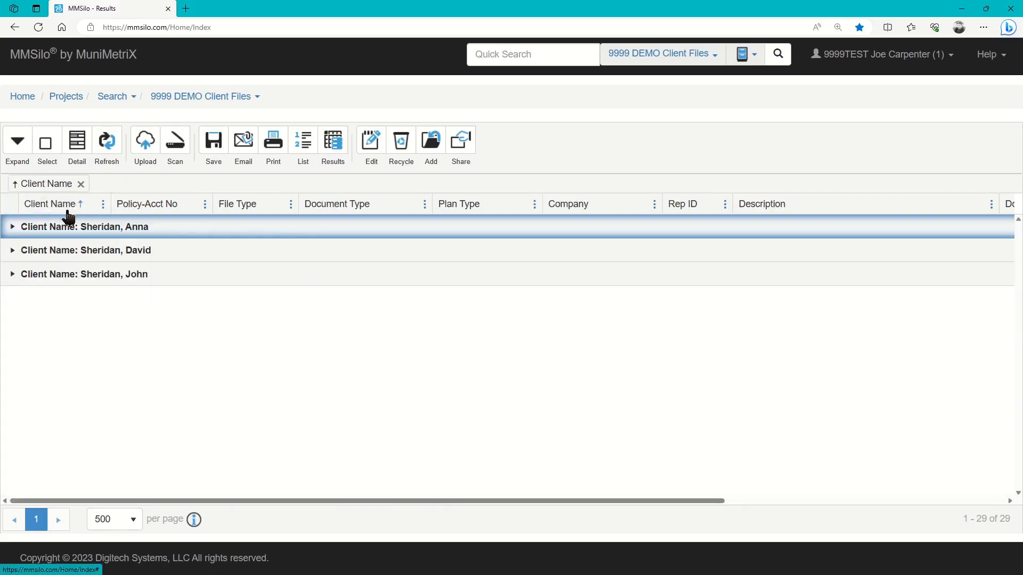
drag(155, 208, 174, 186)
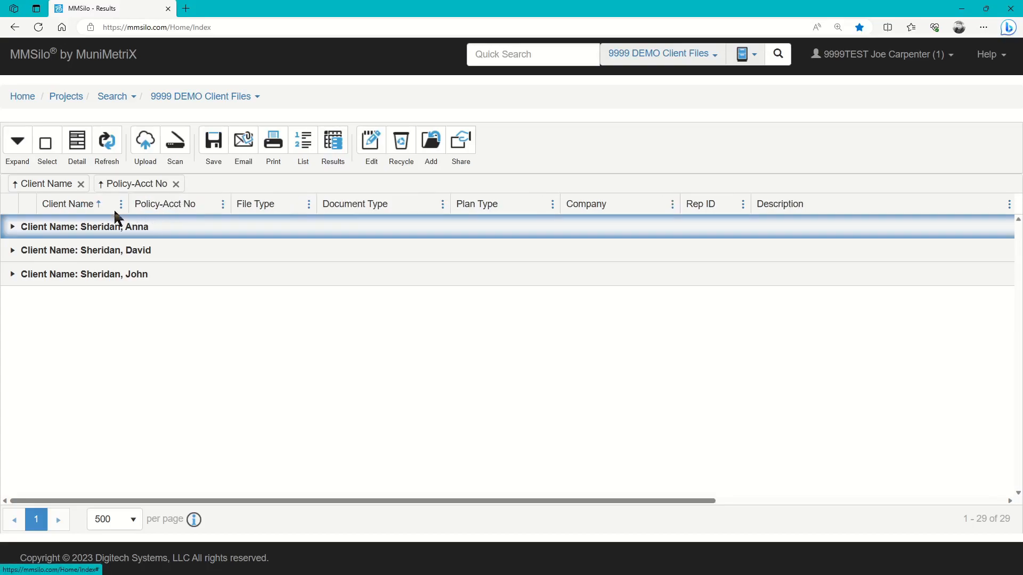
click(32, 226)
click(13, 227)
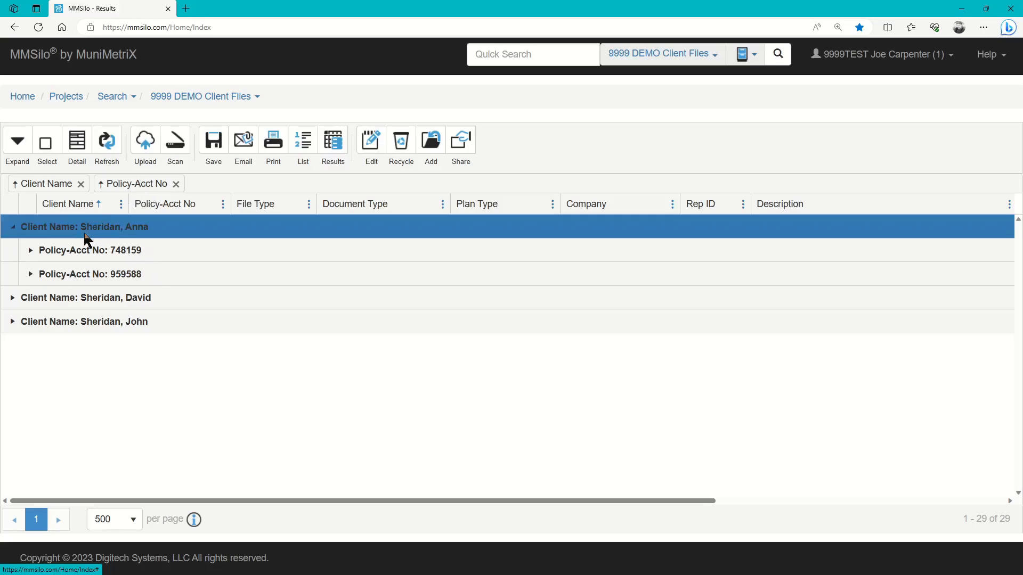
click(30, 251)
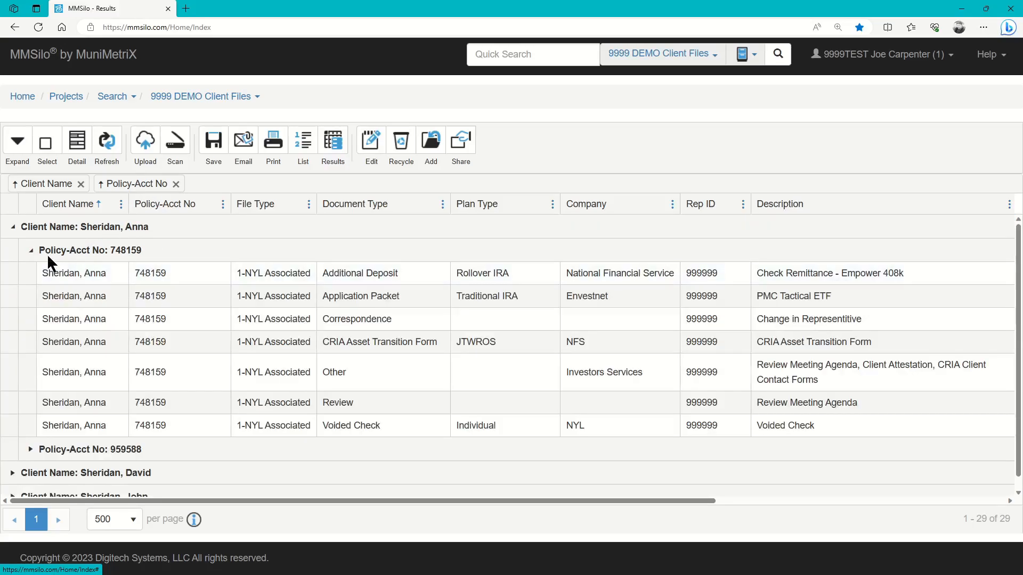
click(30, 250)
click(31, 274)
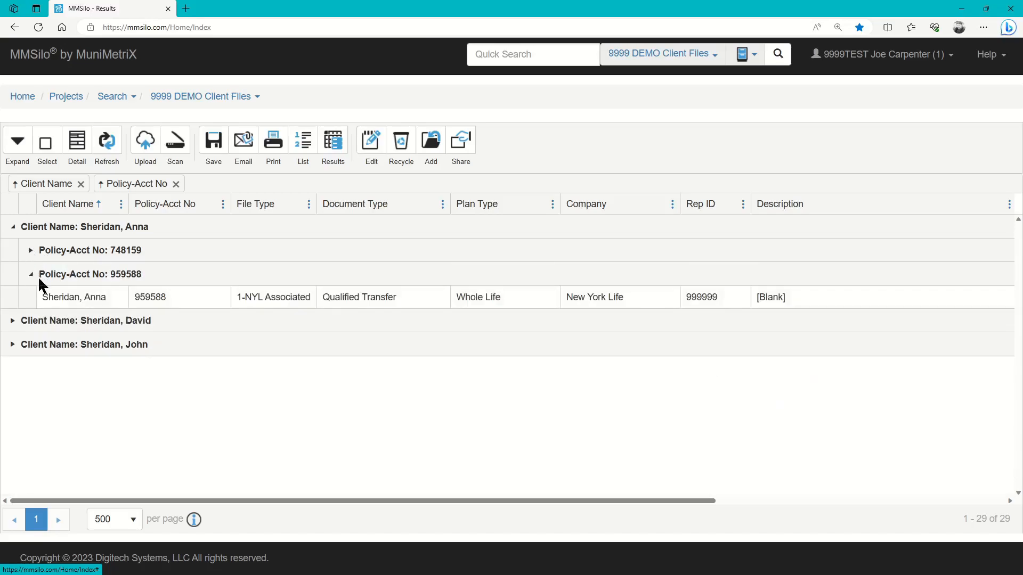
click(30, 274)
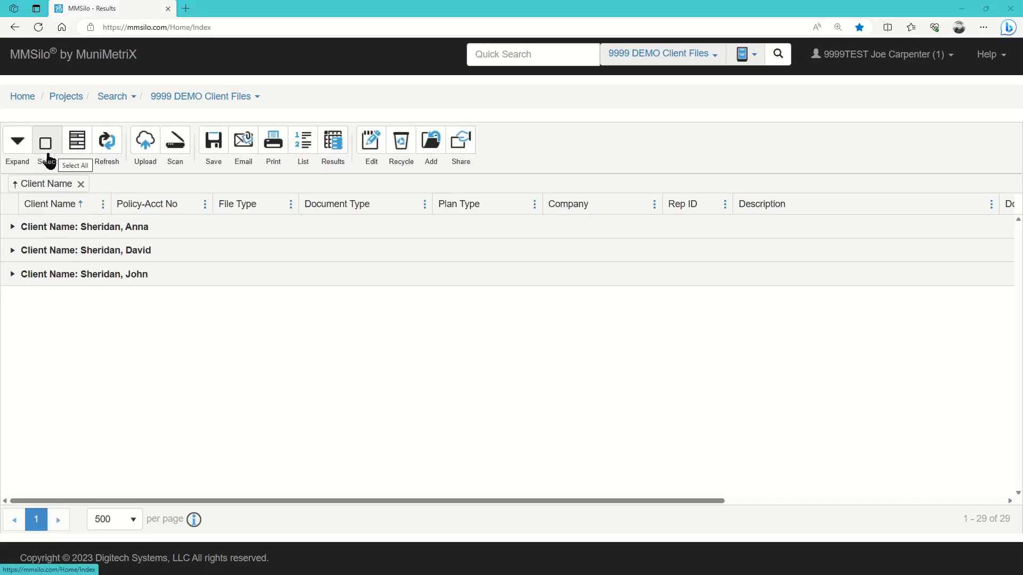
- Expand and then collapse all client groups, then remove the Client Name grouping
click(16, 146)
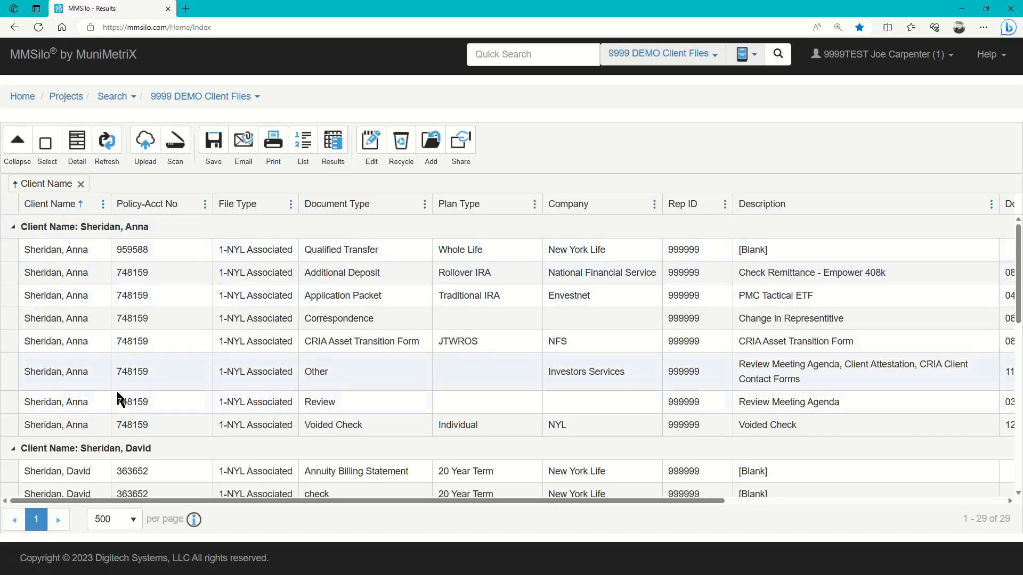
click(17, 146)
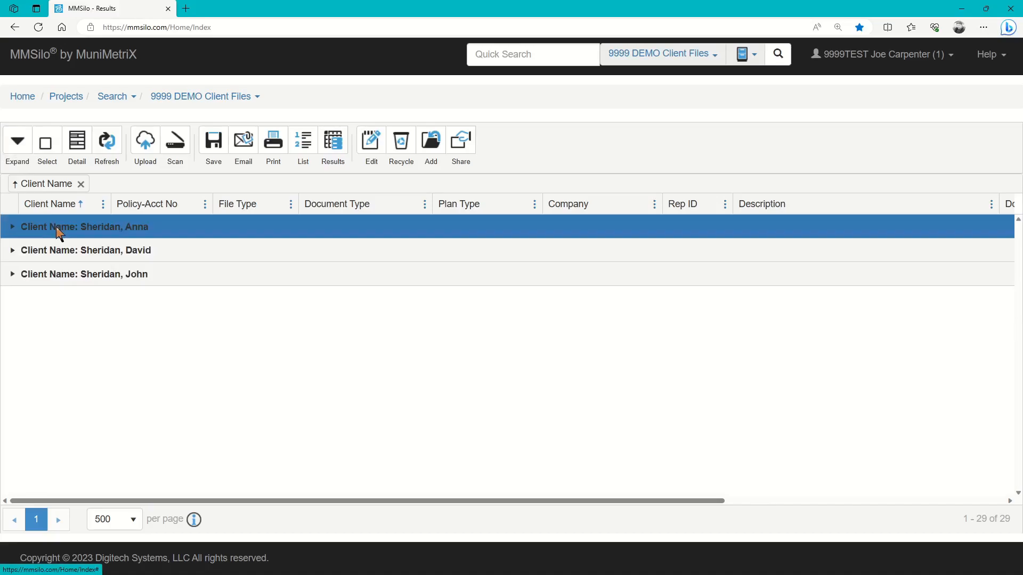
click(81, 185)
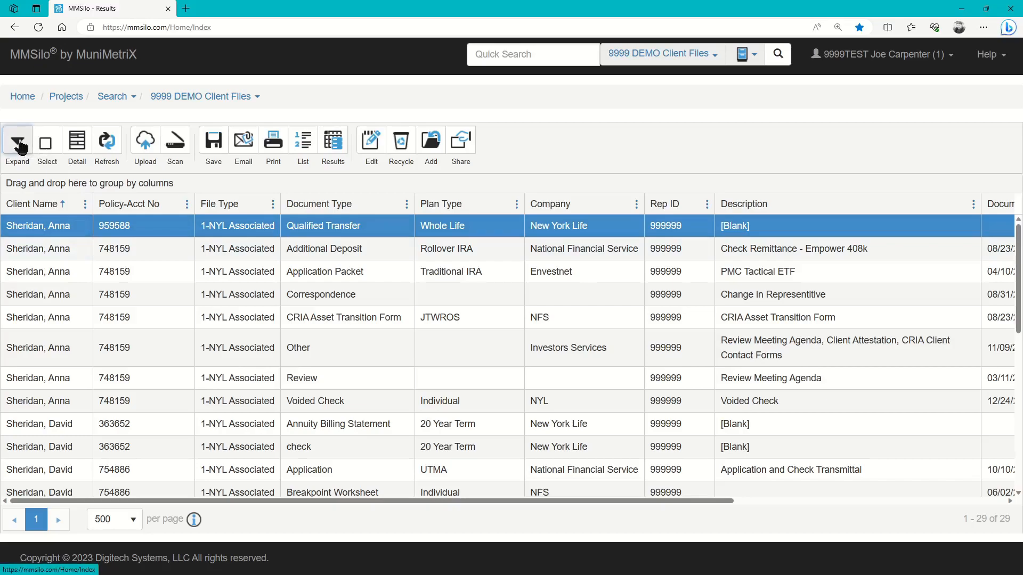
- Select all documents, group them by Client Name and collapse all groups
click(48, 165)
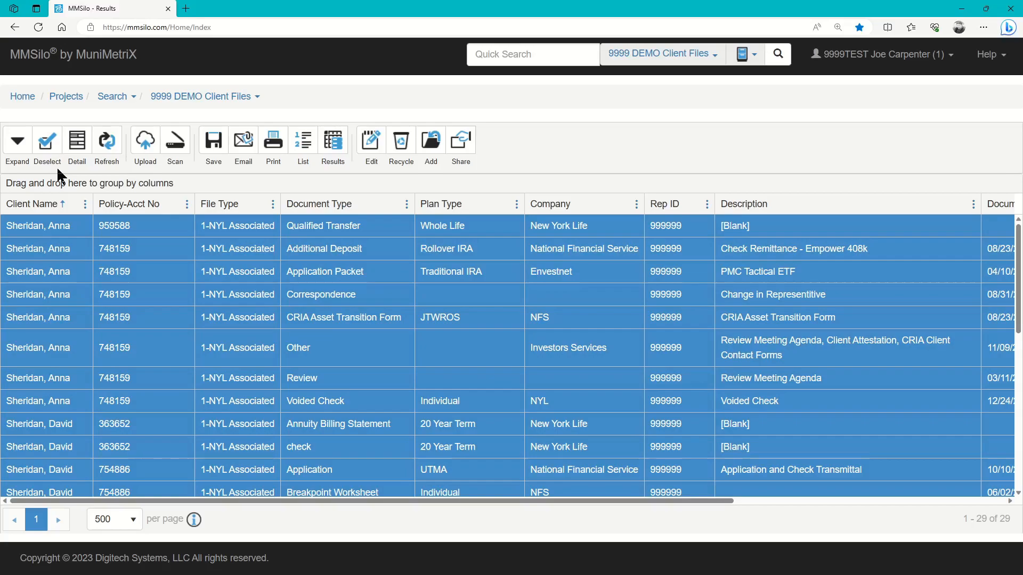
drag(34, 208, 33, 183)
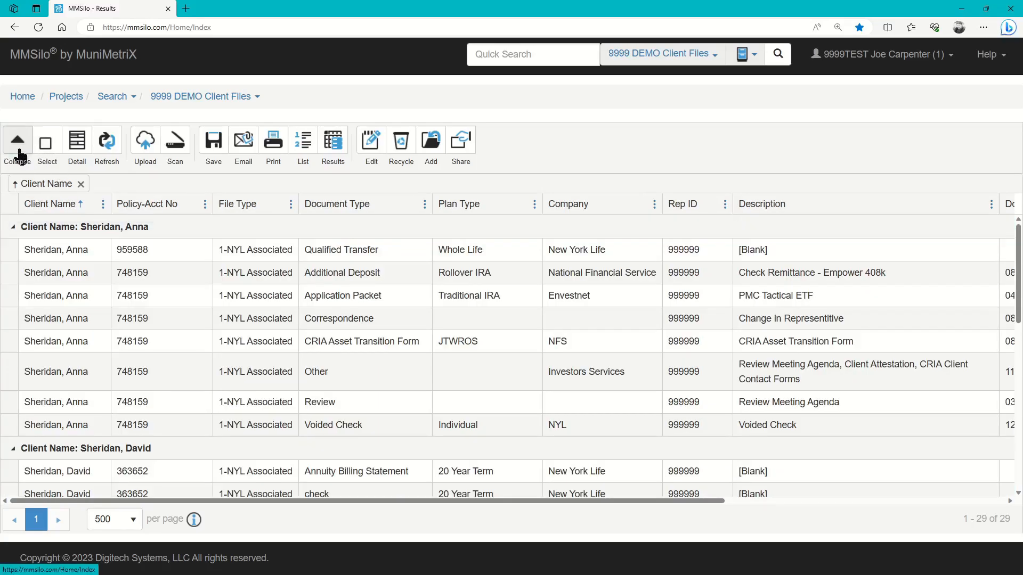
click(17, 143)
- Expand each of the three client groups, then remove the Client Name grouping
click(13, 228)
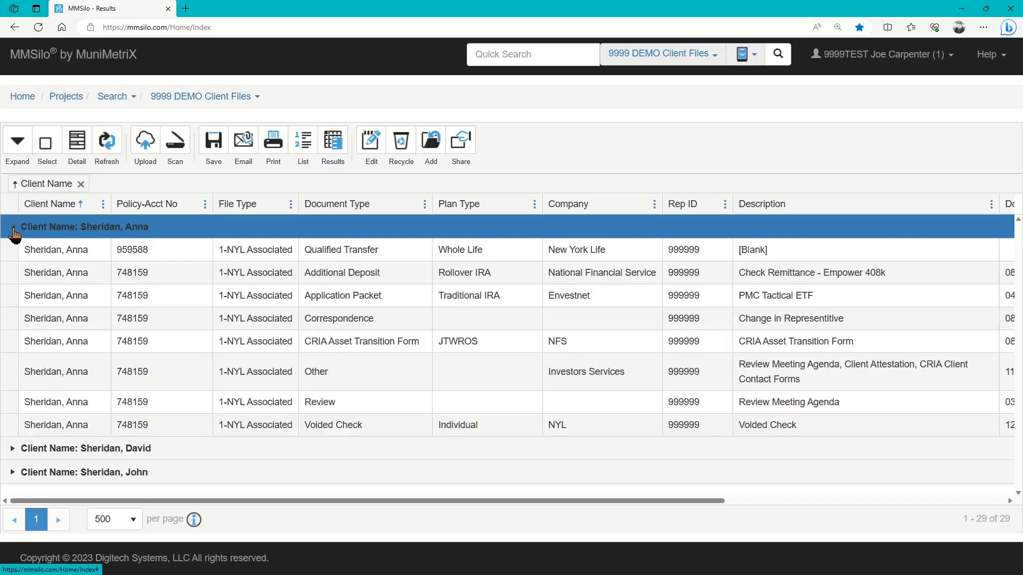
click(49, 145)
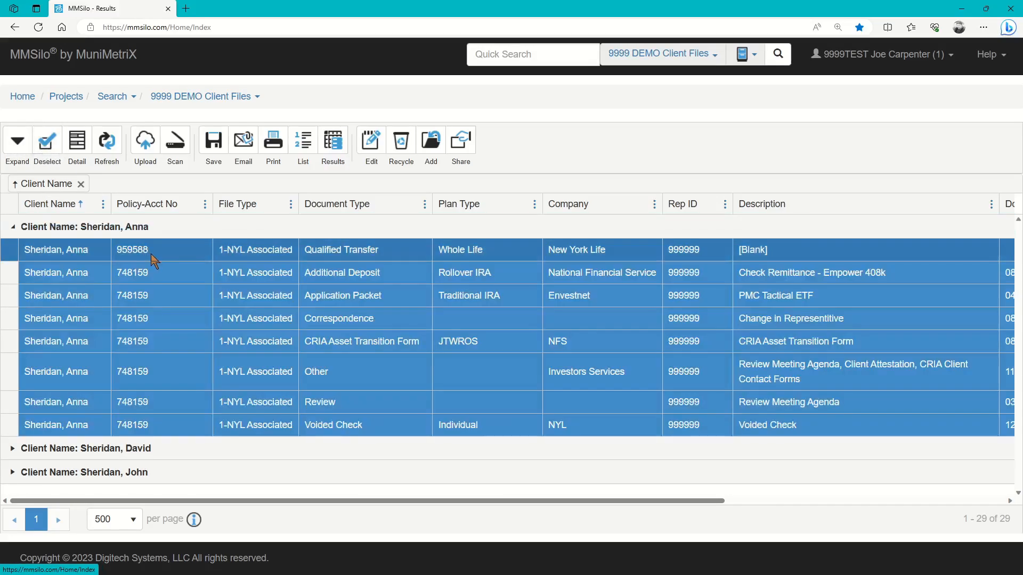
click(11, 451)
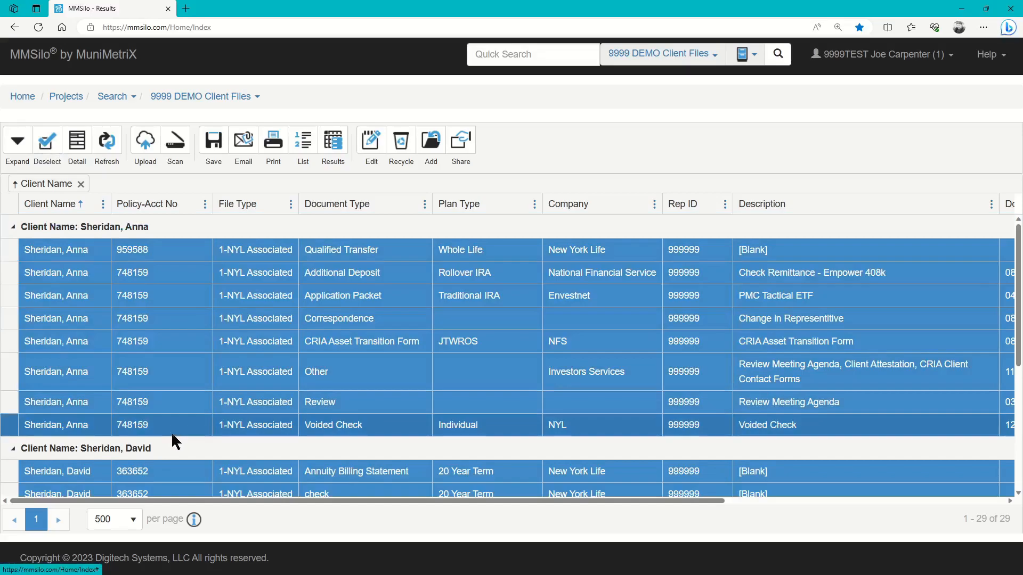
scroll(171, 434, down, 5)
click(16, 486)
scroll(75, 482, down, 5)
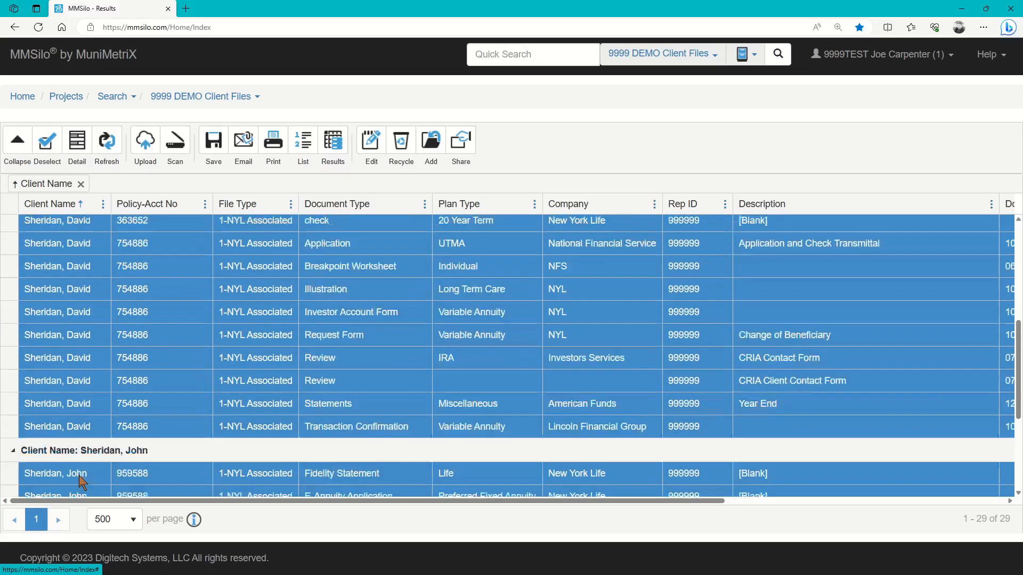
scroll(75, 482, up, 9)
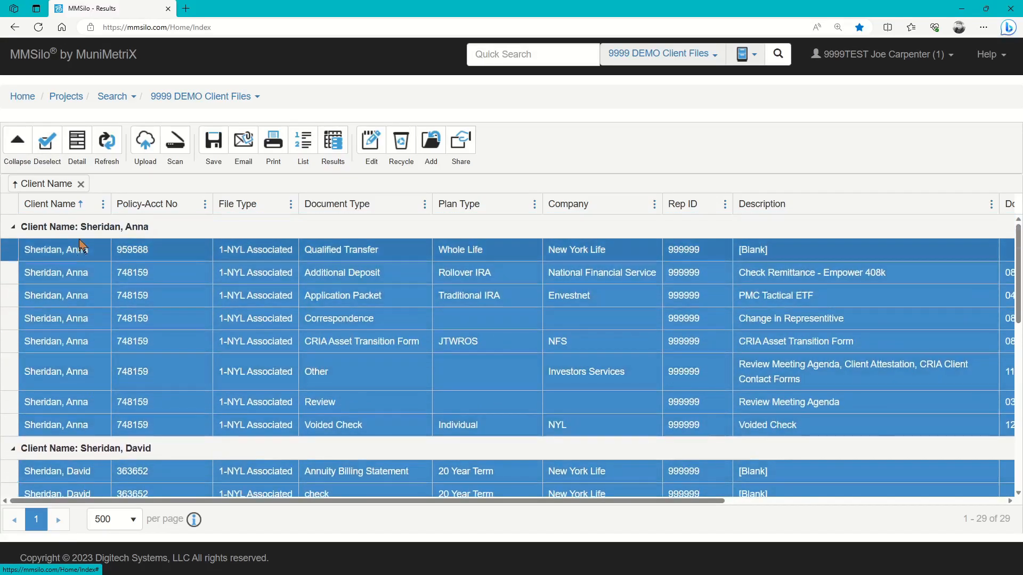
click(80, 184)
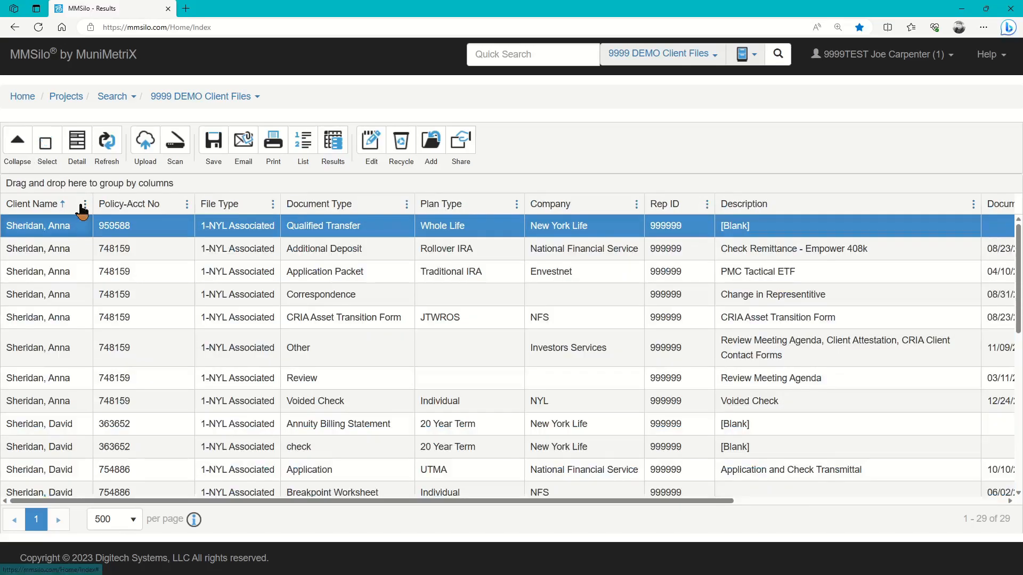
click(109, 144)
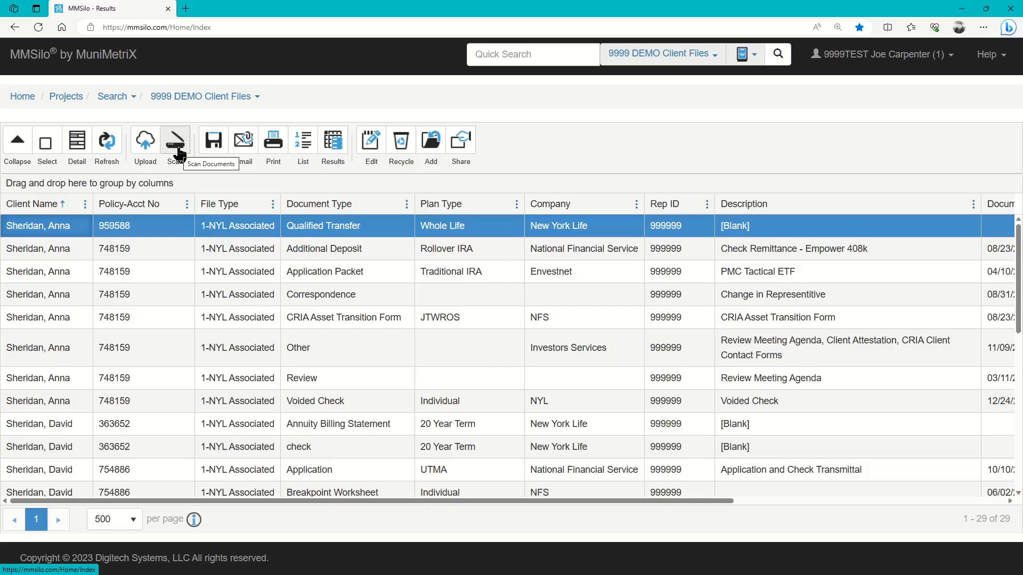
- Open the Save As options and set the file name to [User Specified], then review output formats
click(214, 145)
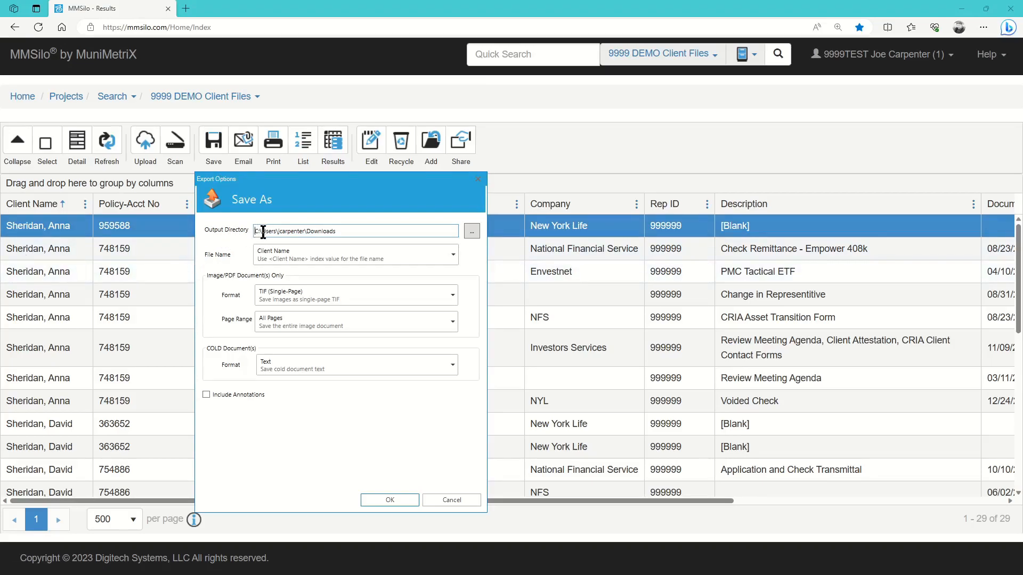
click(335, 232)
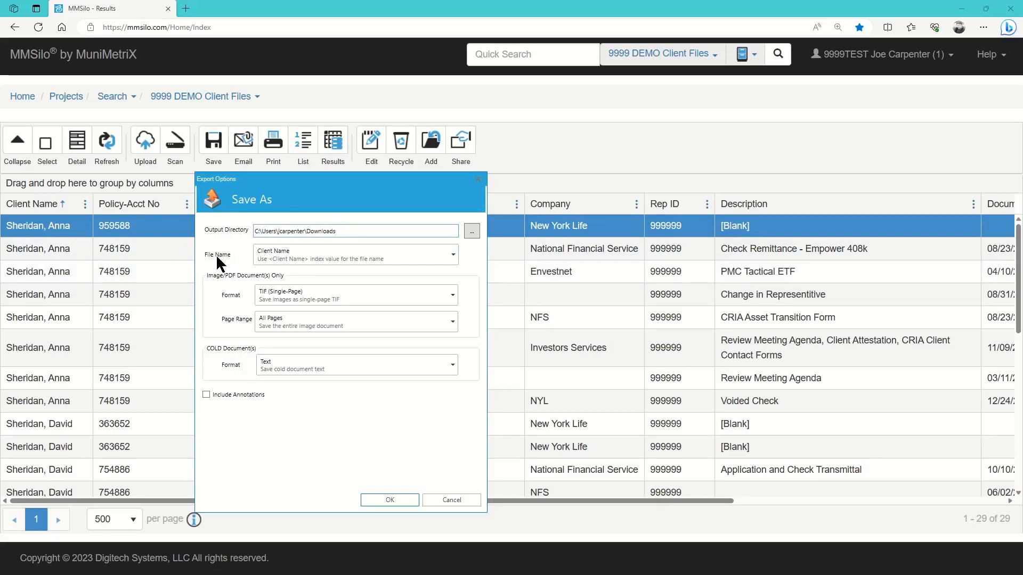
click(452, 255)
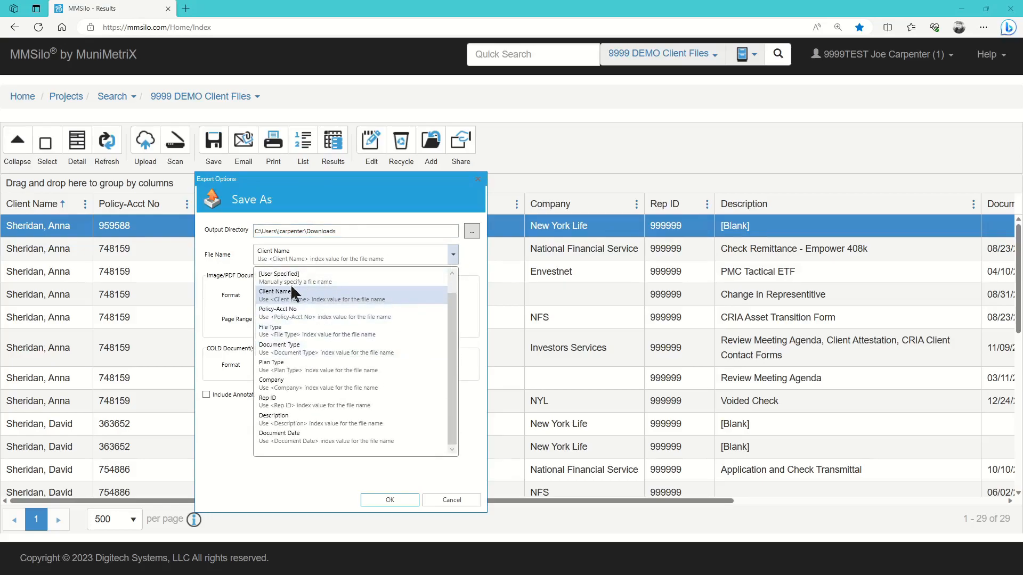
click(292, 279)
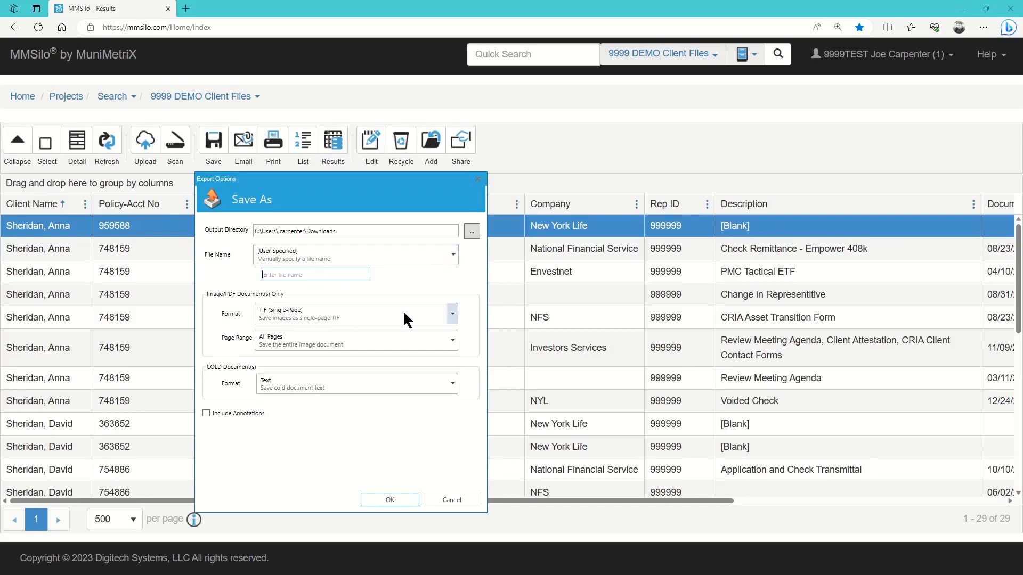
click(450, 314)
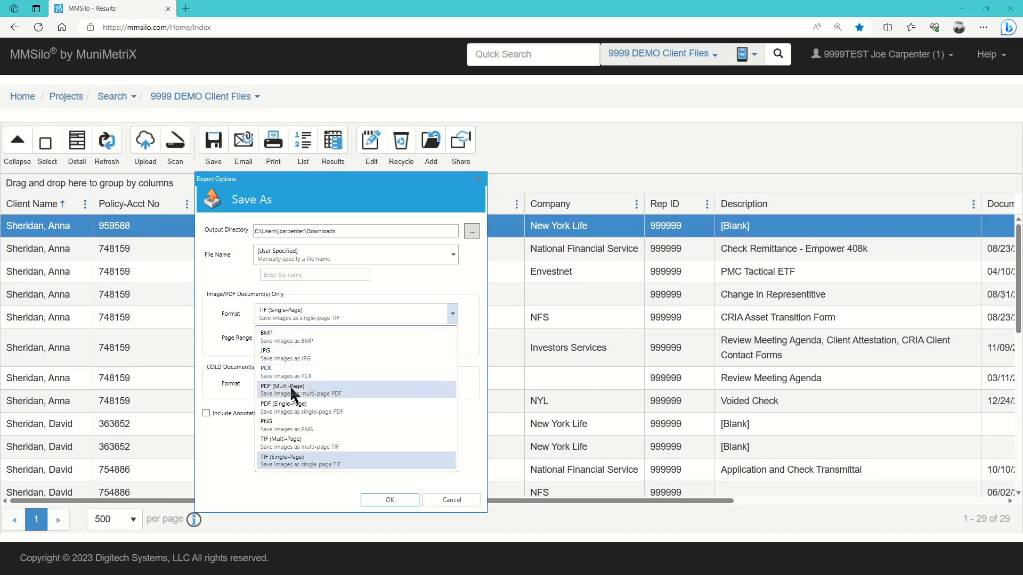
- Choose PDF (Multi-Page) as the format and enter page range 15-19
click(315, 389)
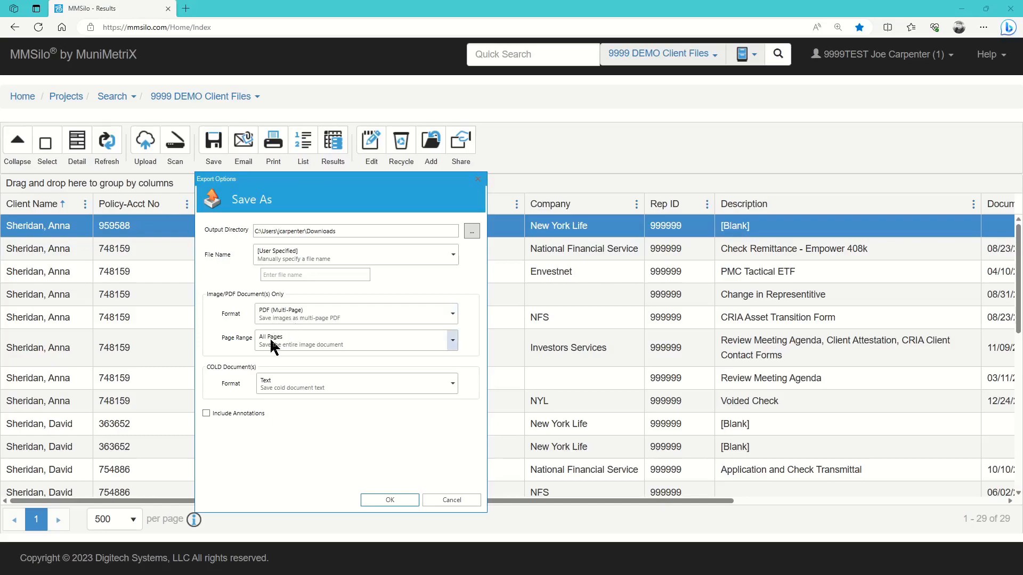
click(451, 344)
click(324, 382)
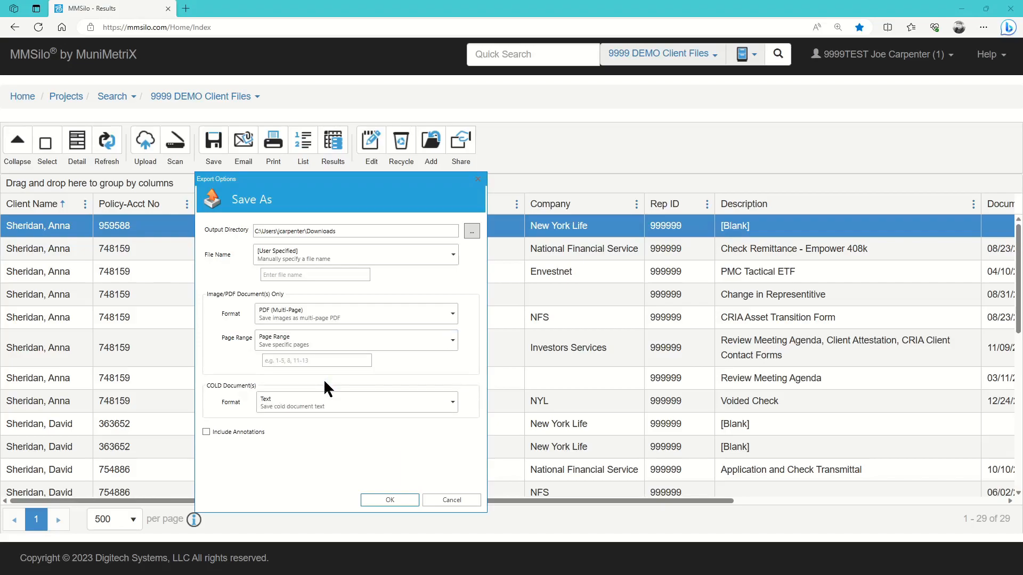
click(315, 361)
text(15-19)
- Set the page range back to All Pages and cancel the save options
click(359, 341)
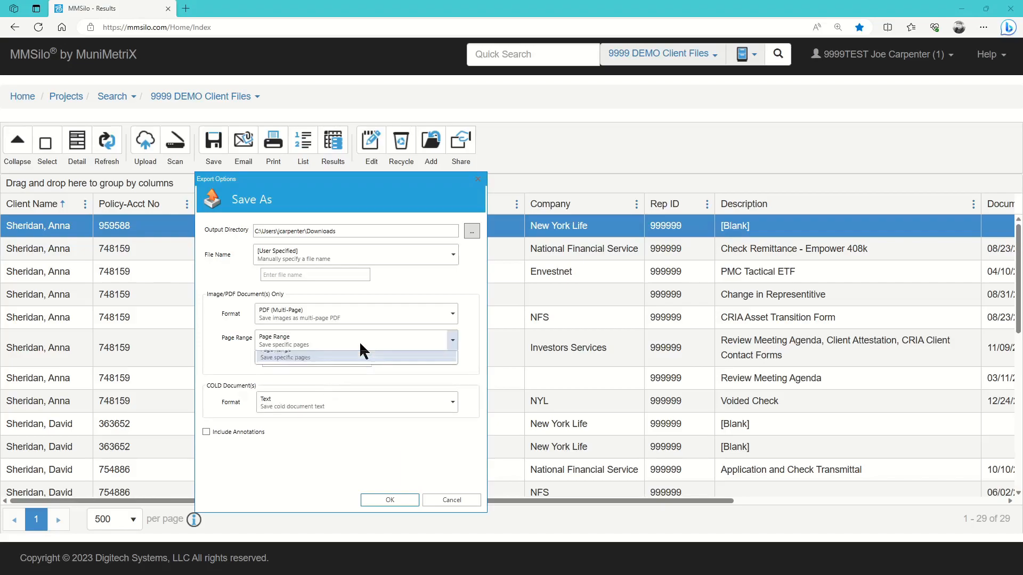
click(359, 358)
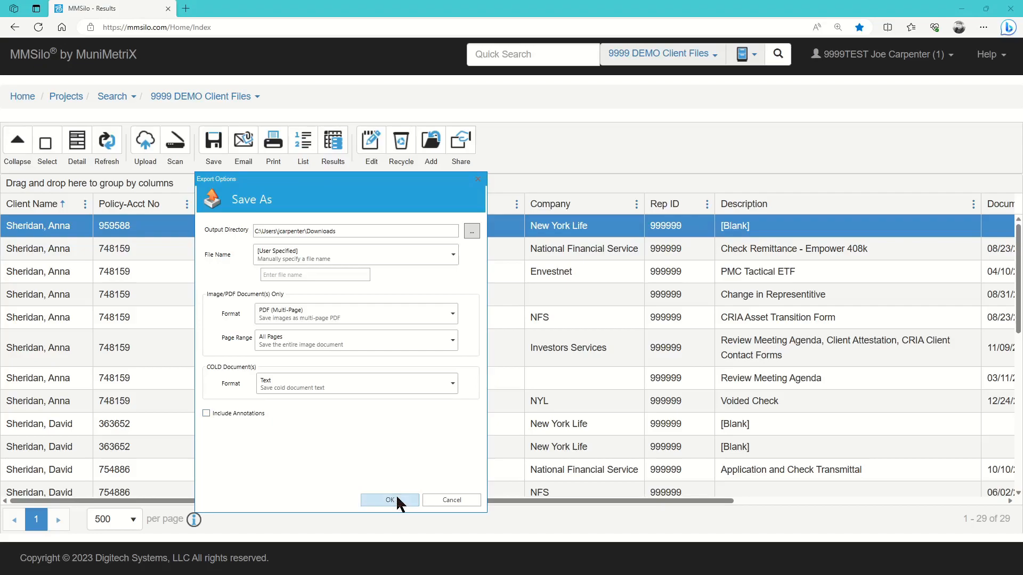
click(448, 499)
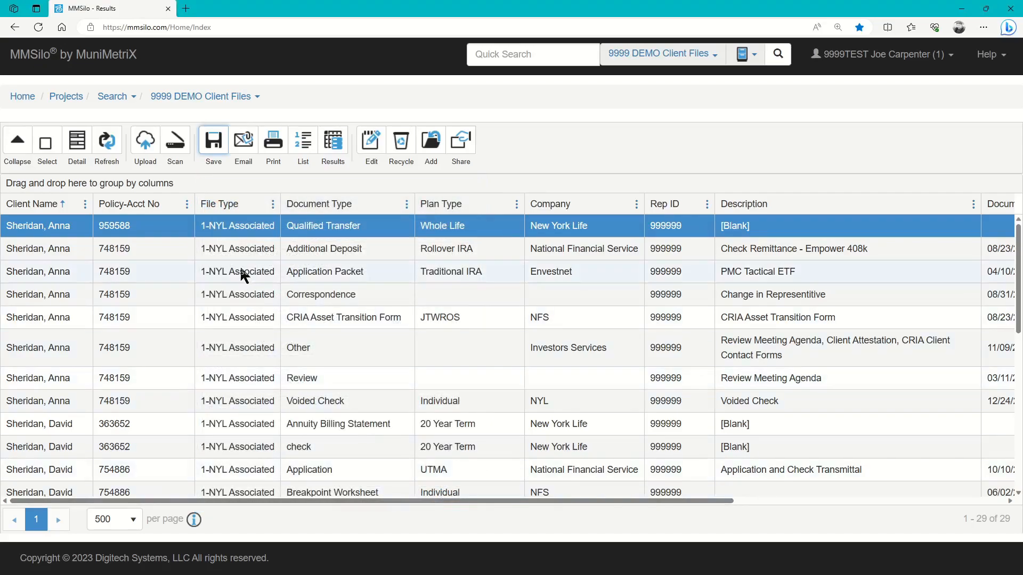
- Email the document as a PDF (Multi-Page) attachment named 'test', all pages
click(248, 157)
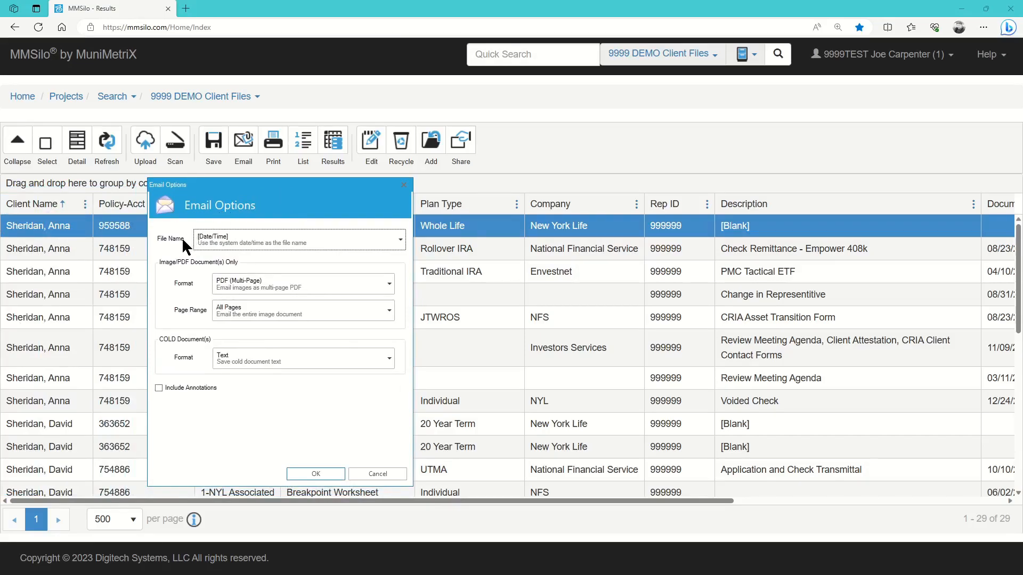
click(400, 240)
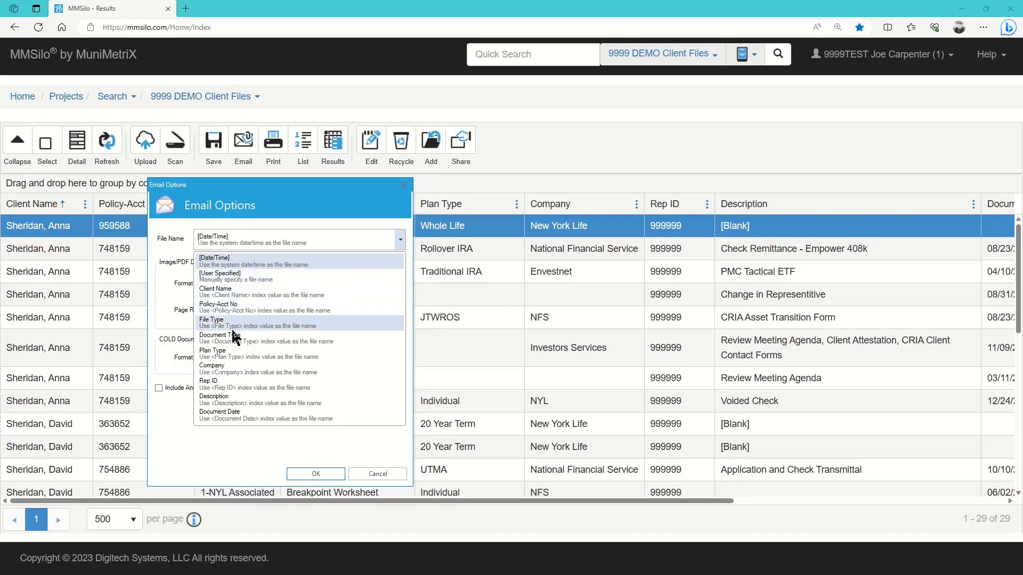
click(238, 278)
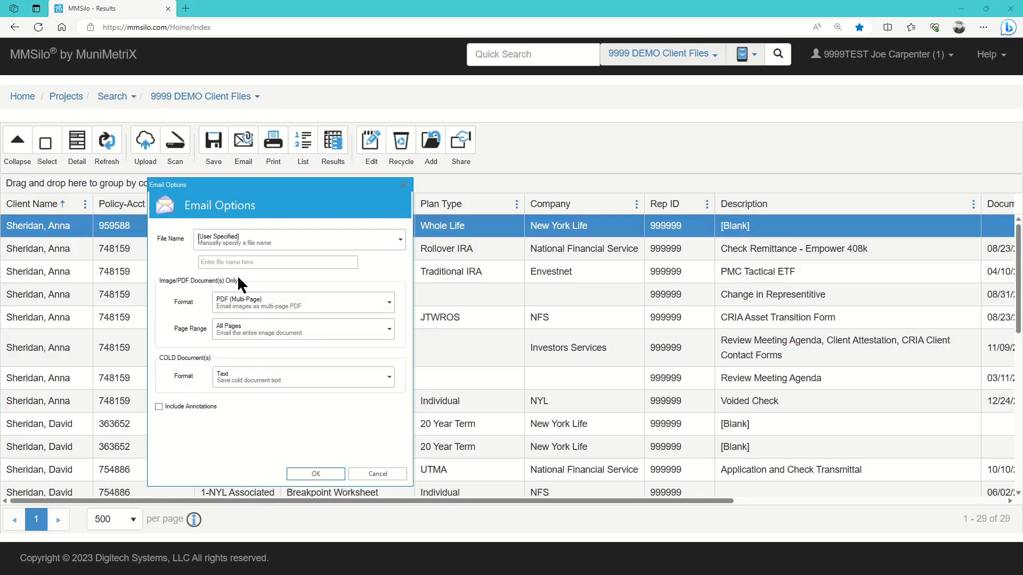
text(test)
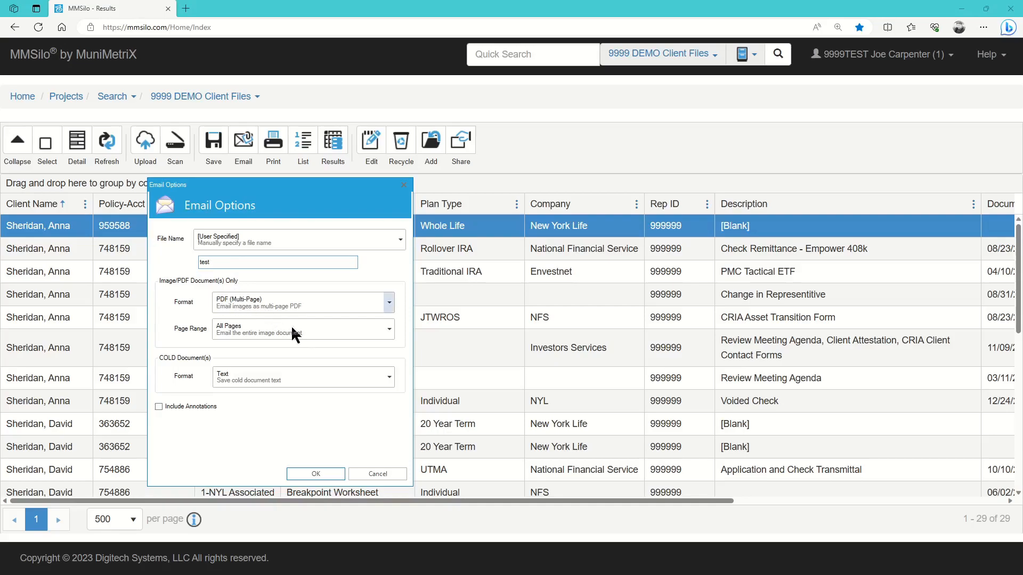
click(388, 332)
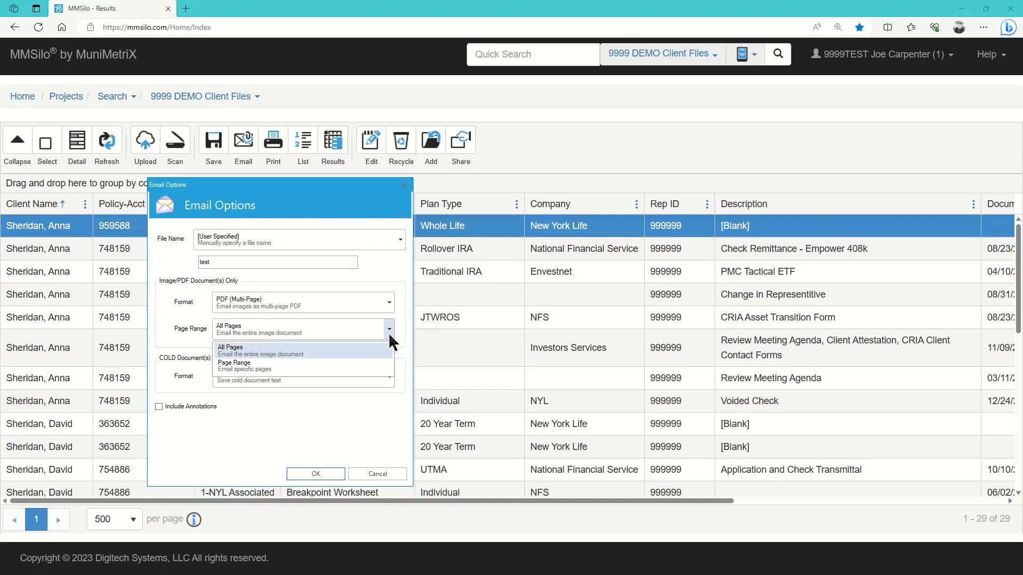
click(389, 332)
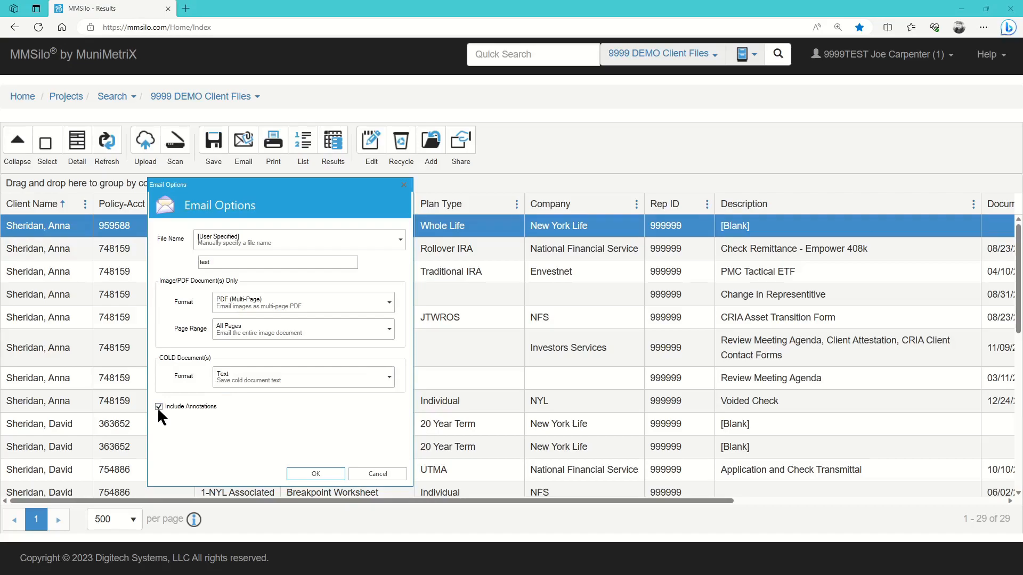
click(329, 472)
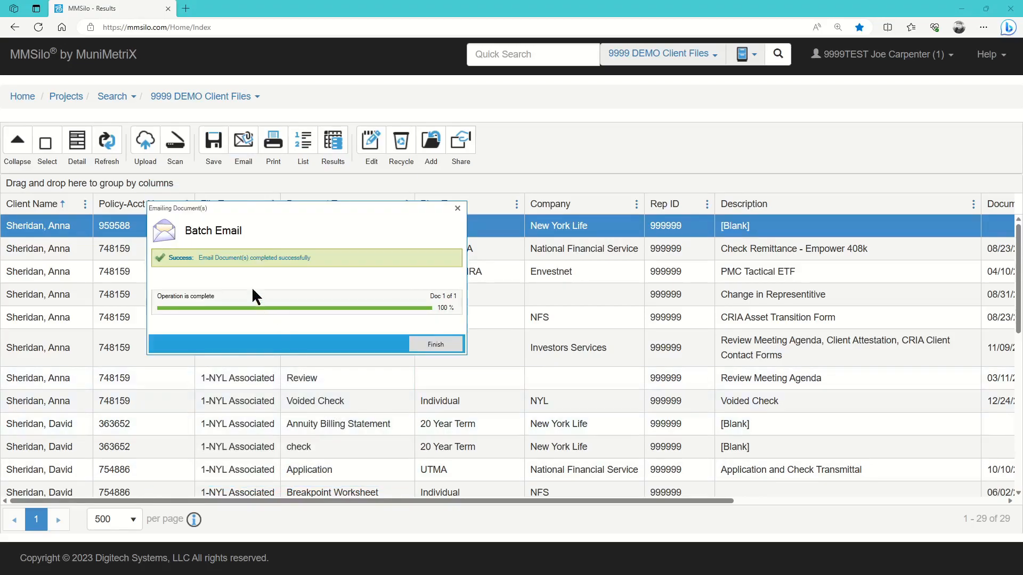
- Close the batch email report, finish the Outlook message with test.pdf, and start printing
click(419, 347)
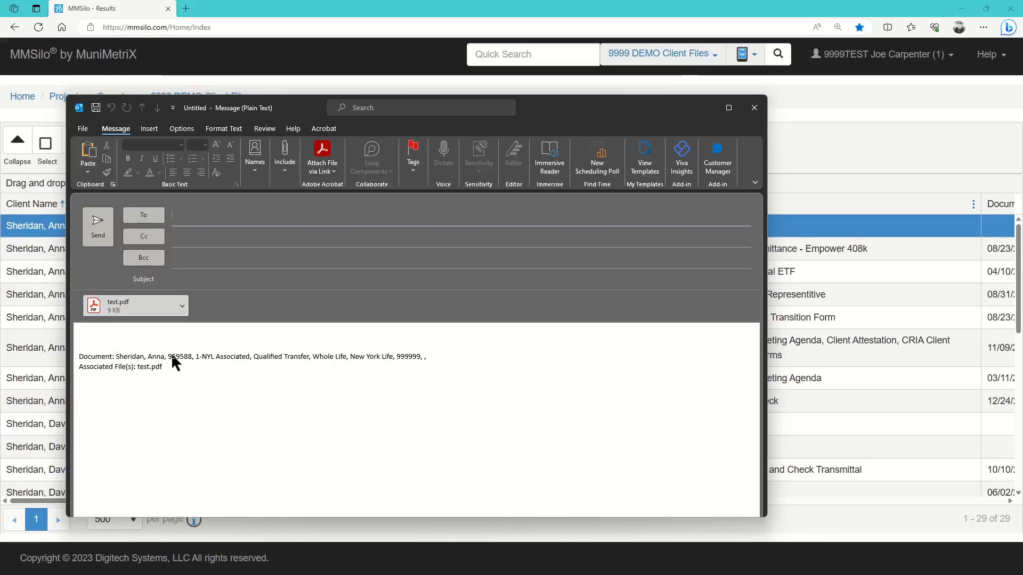
click(187, 217)
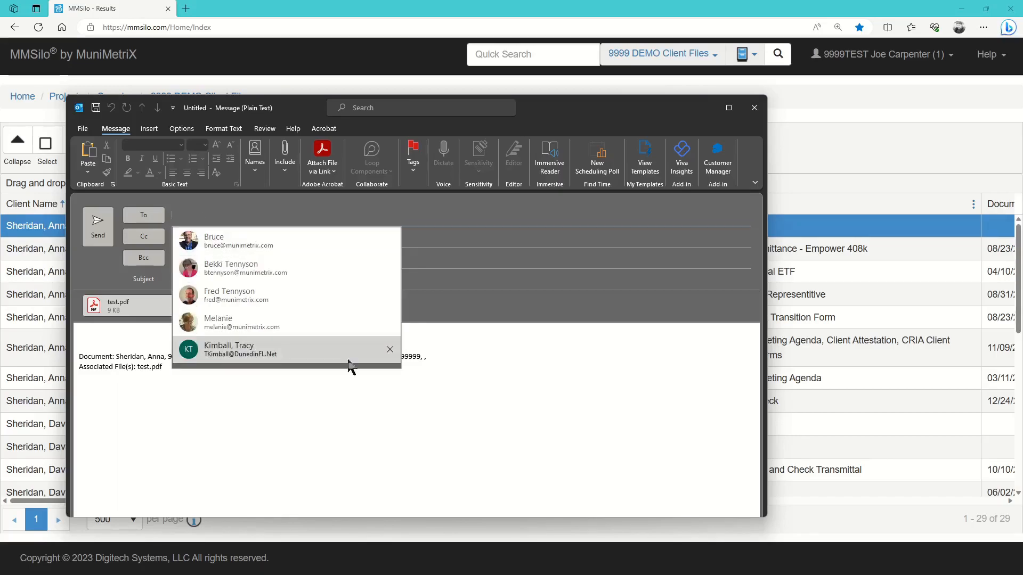
click(322, 379)
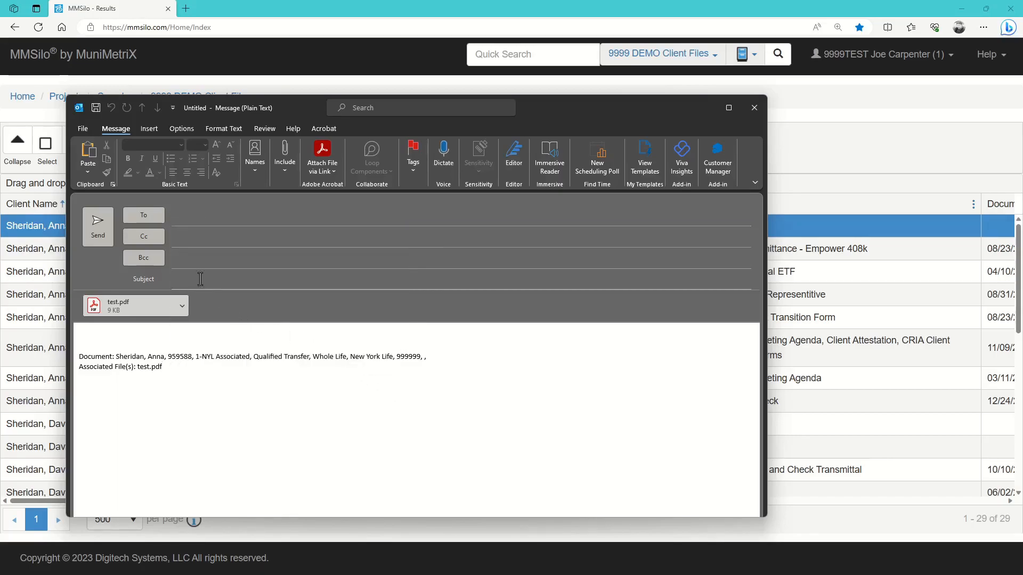
click(98, 240)
click(282, 153)
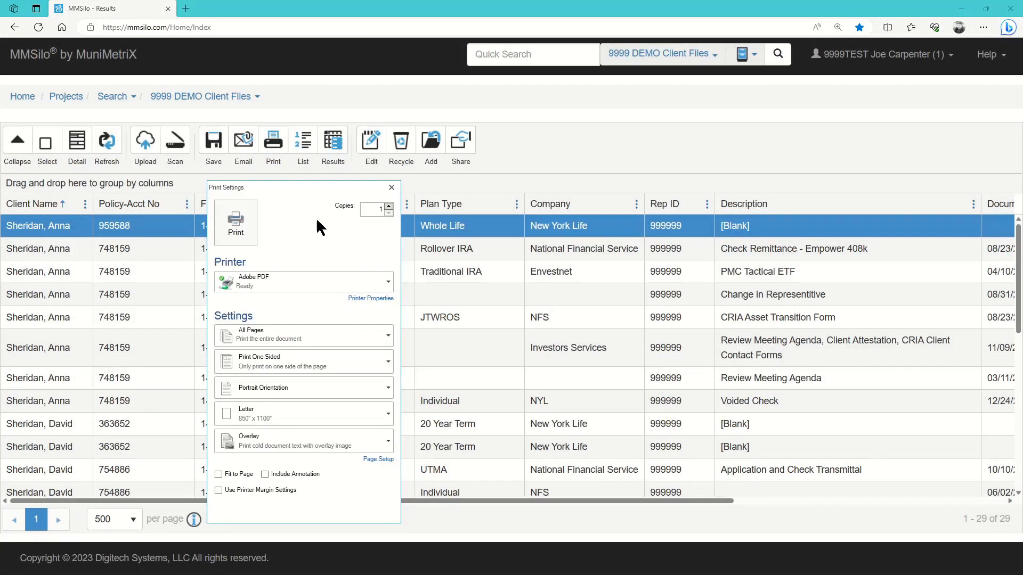
- Print the Qualified Transfer document using the Adobe PDF printer
click(389, 284)
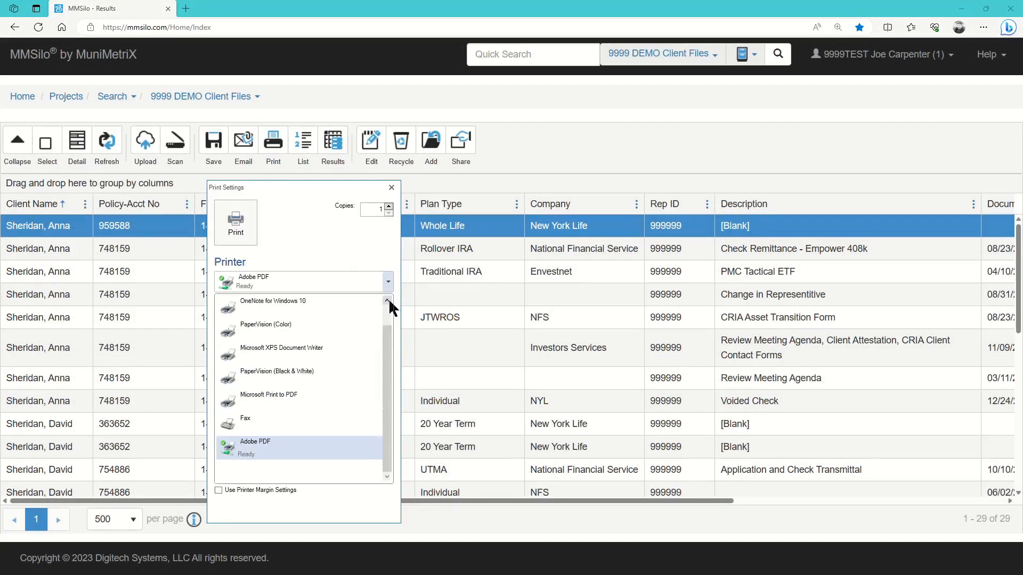
click(388, 301)
click(389, 283)
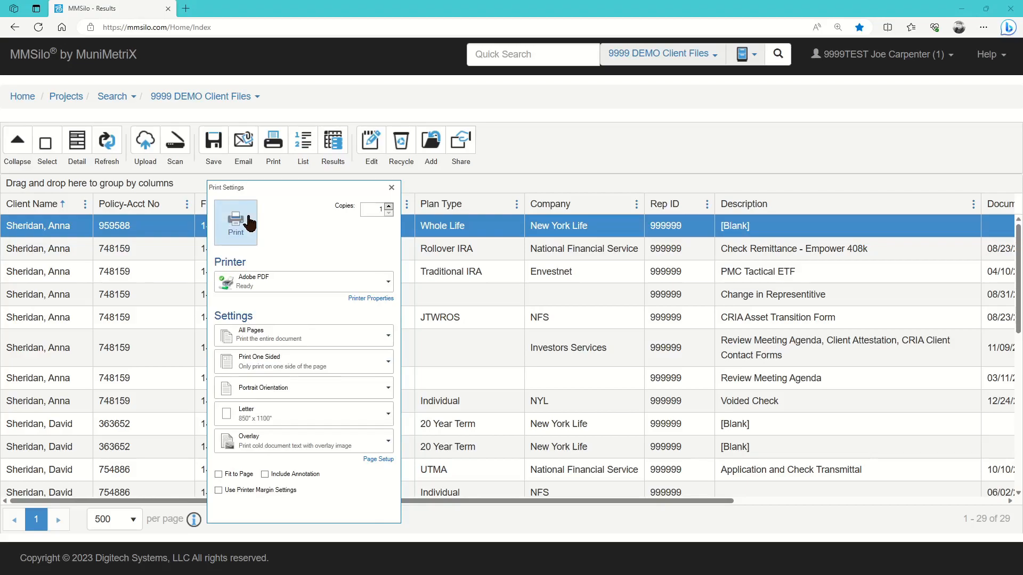
click(391, 187)
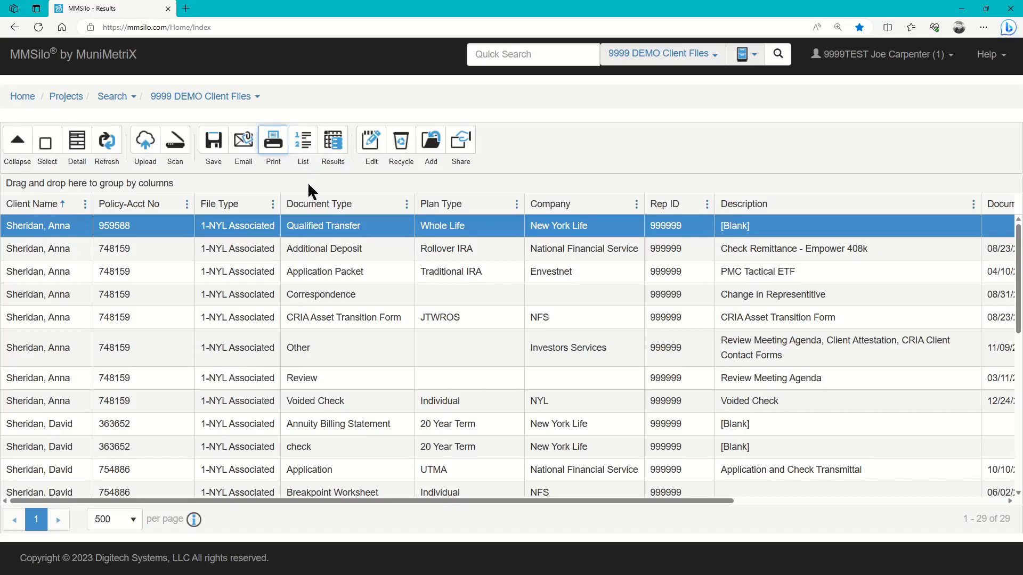
- Save the full result set from the Results dialog as Export.xlsx
click(345, 151)
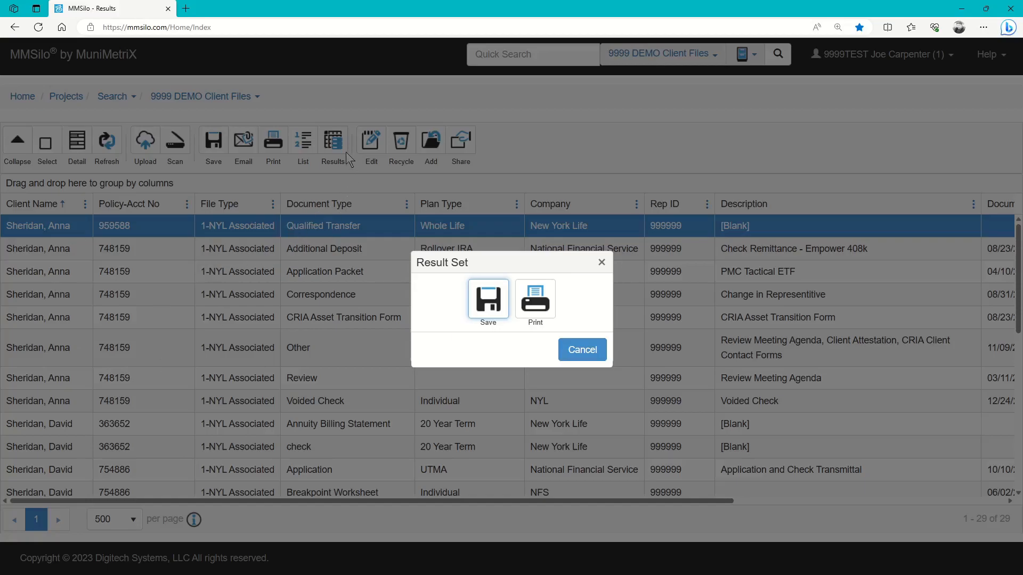
click(501, 314)
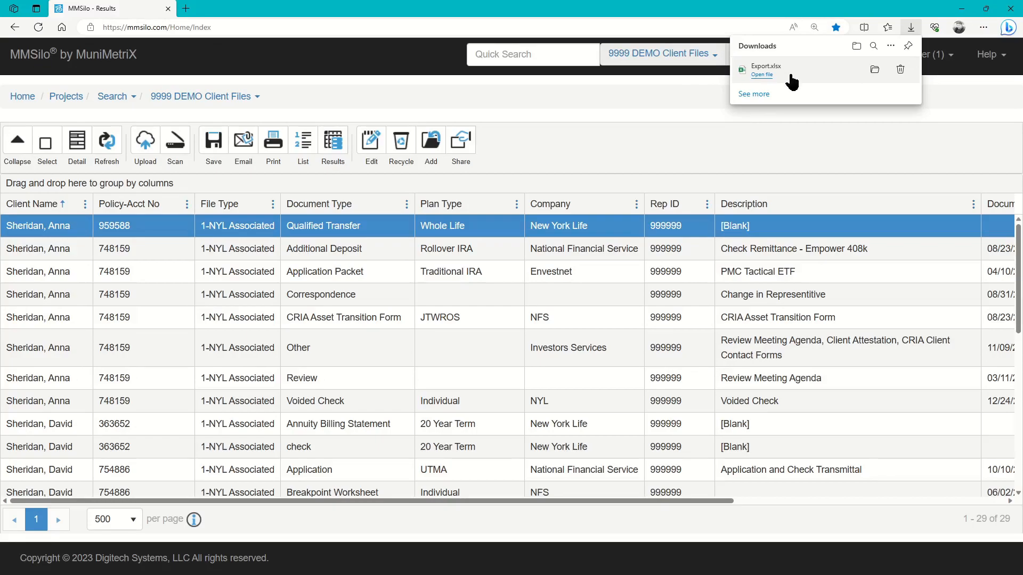
- Open Export.xlsx in Excel, enable editing, and scroll across its columns
click(762, 75)
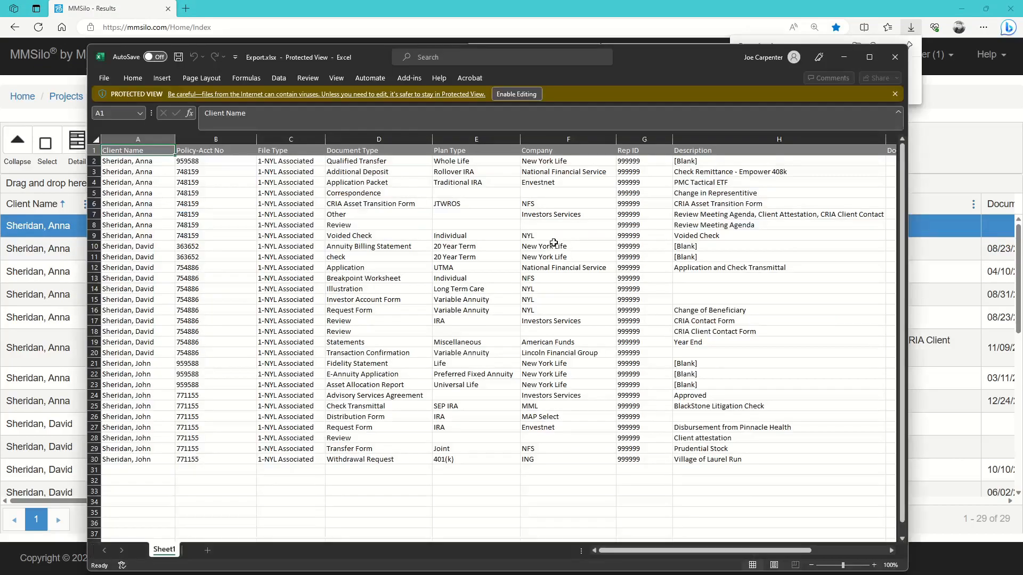
key(Down)
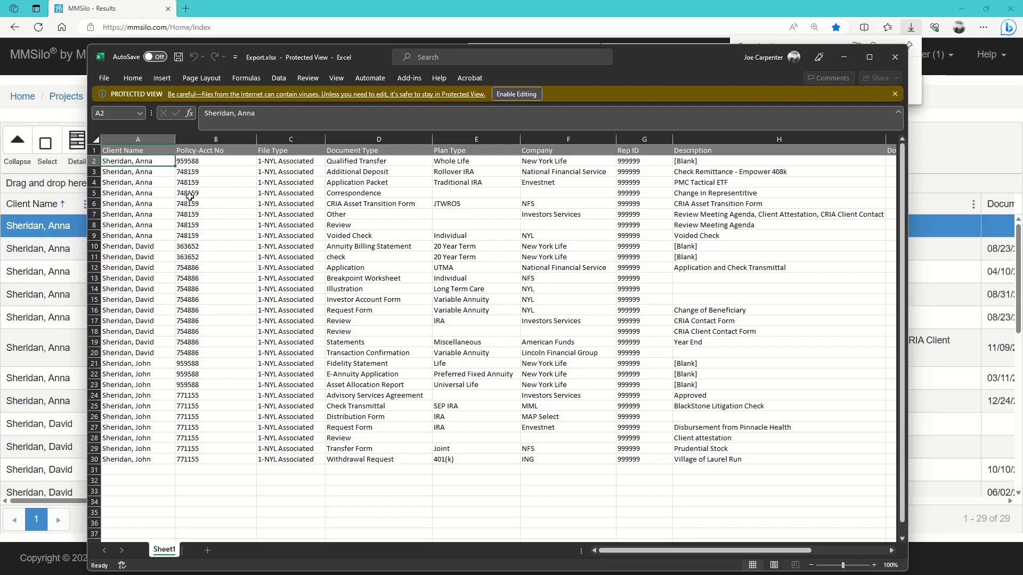
click(509, 95)
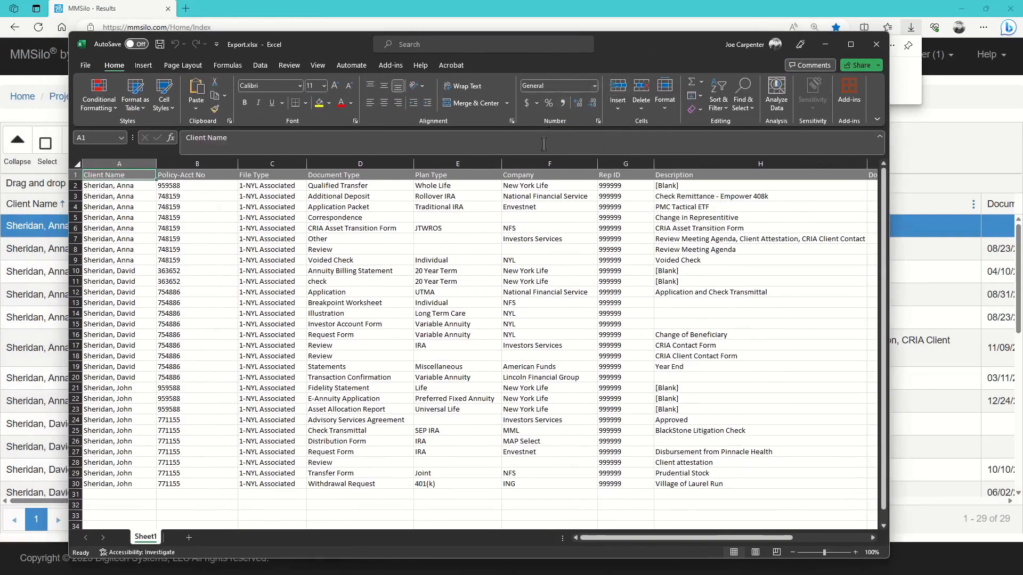
mouse_move(657, 538)
mouse_down()
mouse_move(742, 538)
mouse_move(659, 538)
mouse_up()
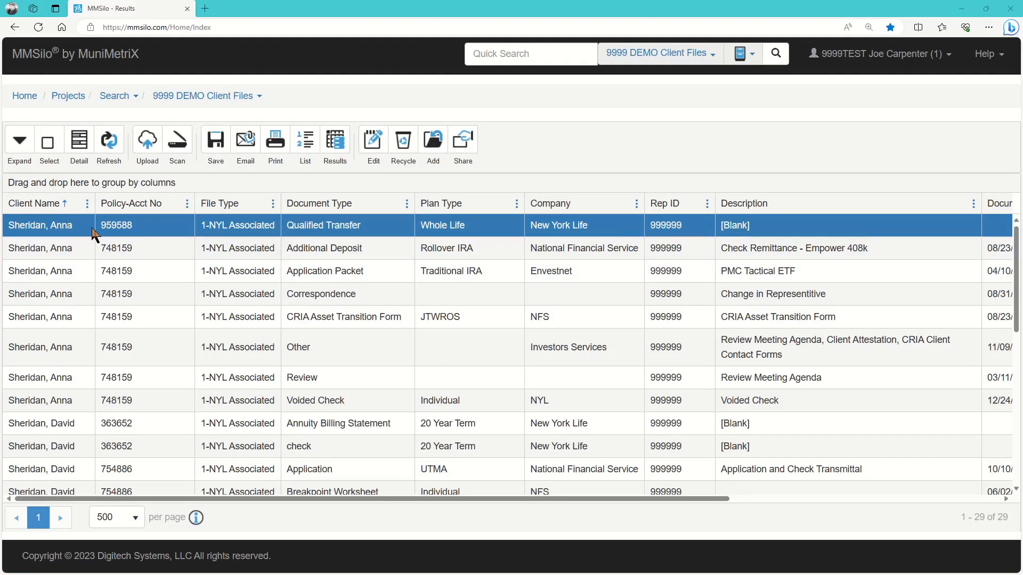
- Replace the Qualified Transfer record's [Blank] Description with AAA and confirm the update
click(373, 143)
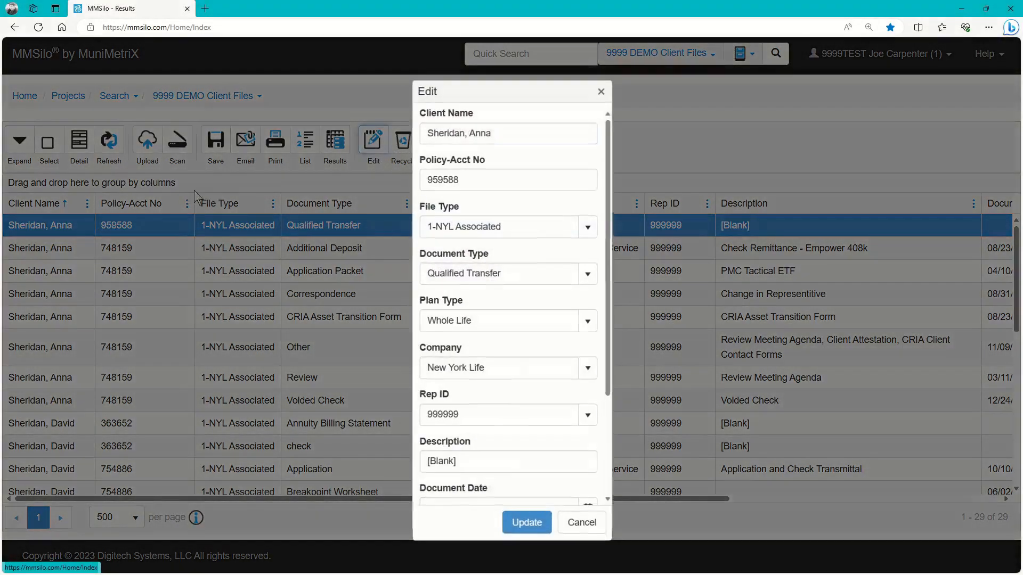
click(512, 133)
key(Tab)
key(Tab)
key(Tab)
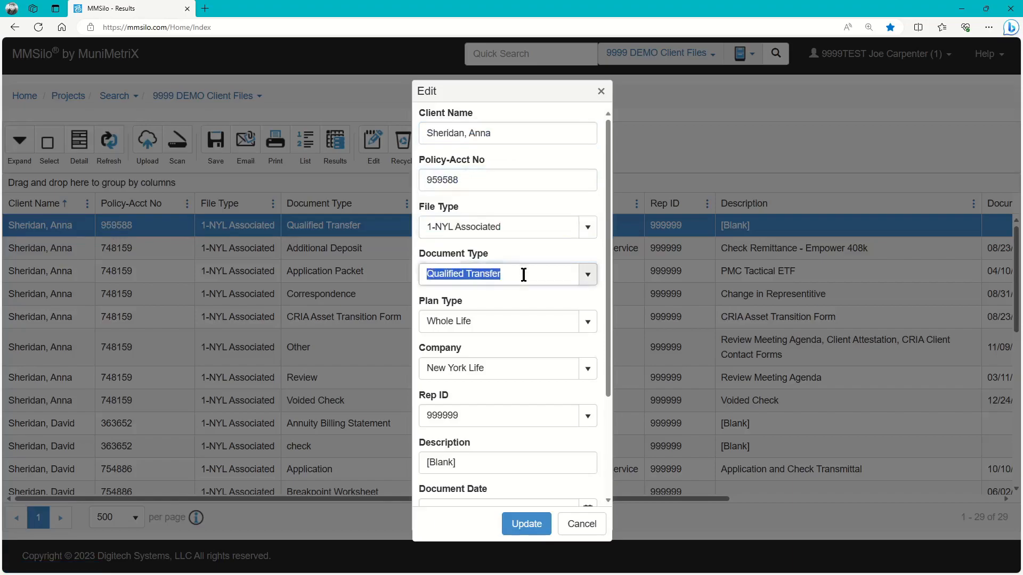
key(Tab)
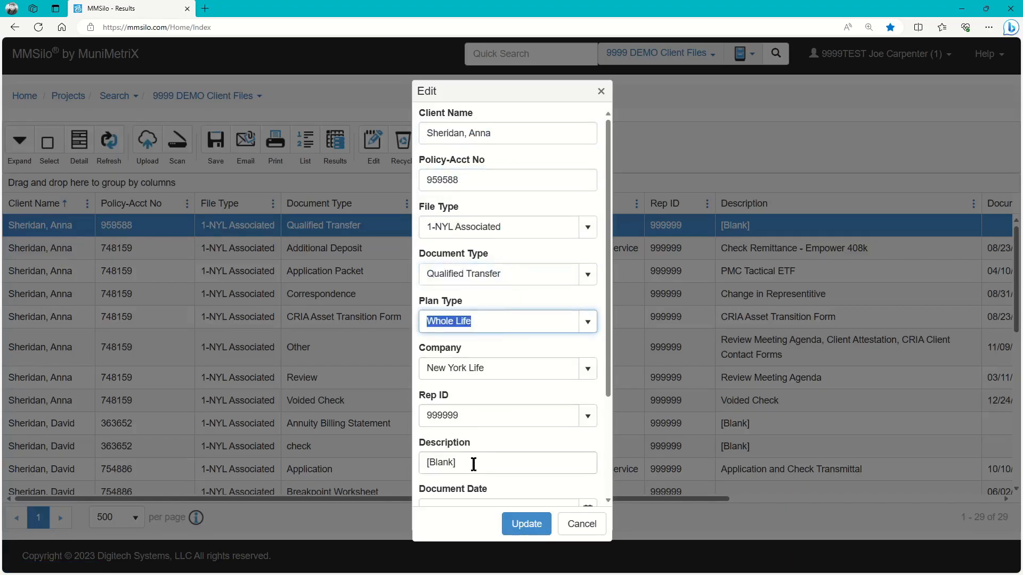
click(502, 462)
text(AAA)
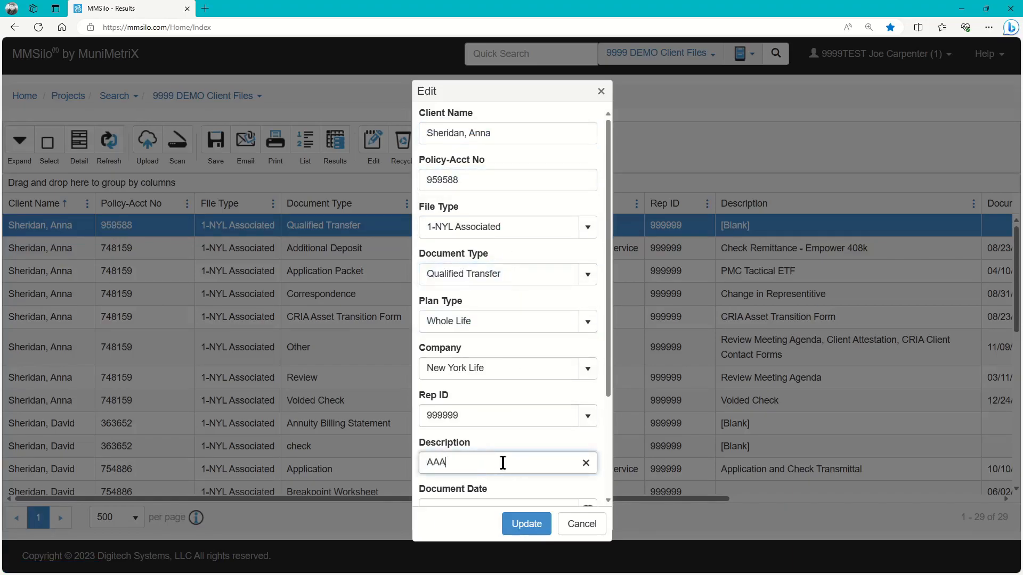
click(524, 522)
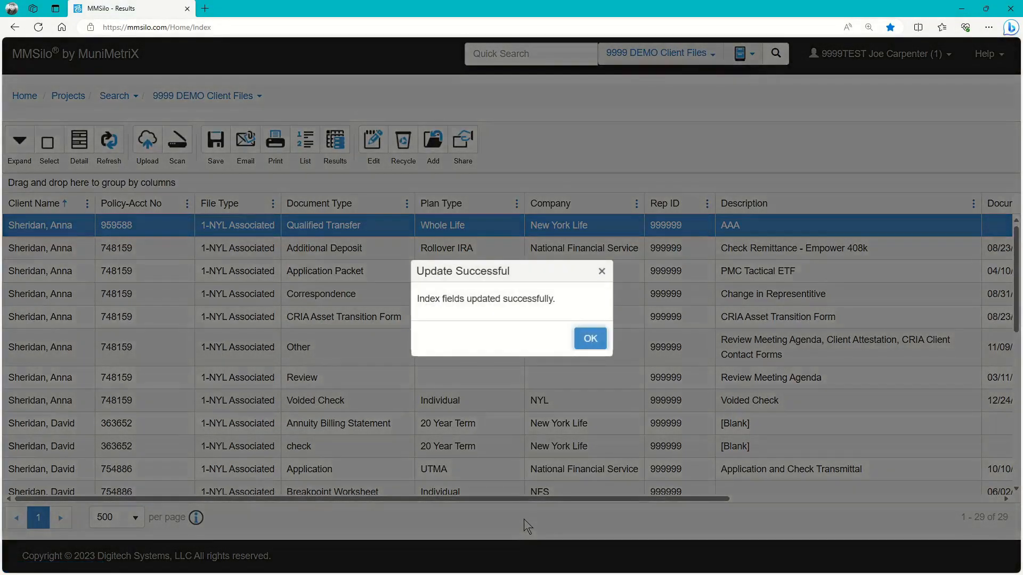
click(586, 338)
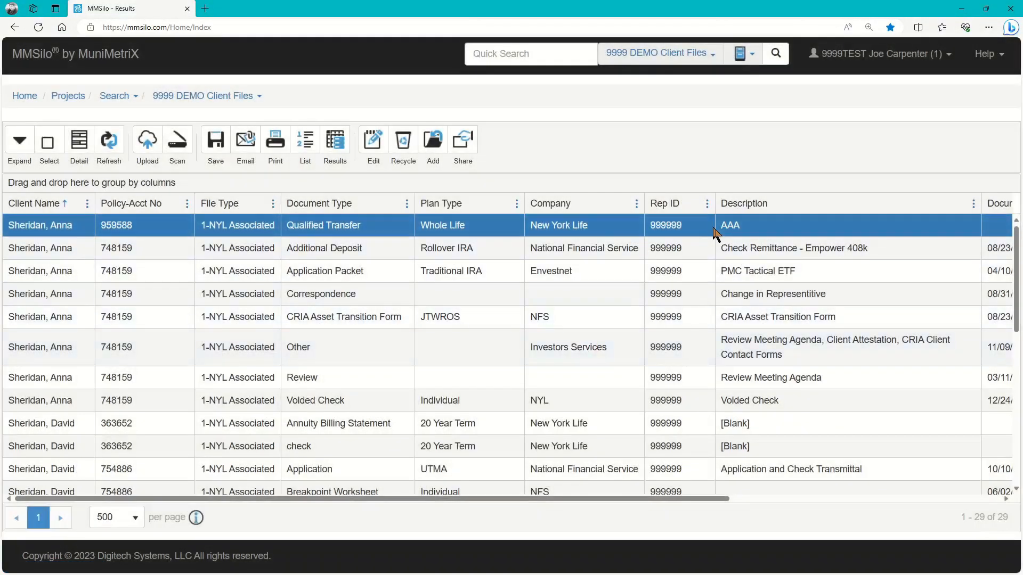
- Sort by Description, set the five blank records' Description to AAA1, then re-sort by Client Name
click(733, 206)
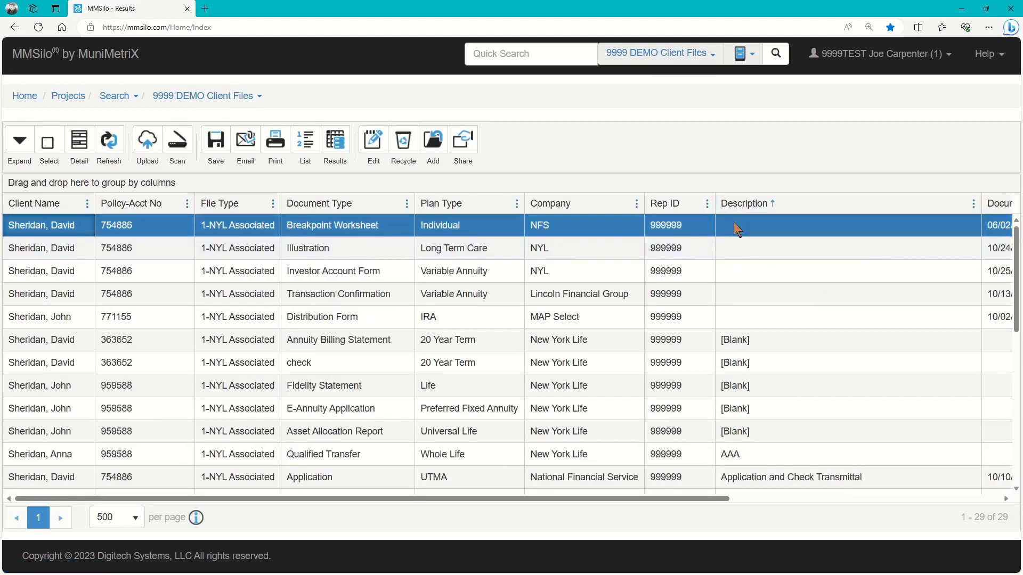
shift+click(742, 319)
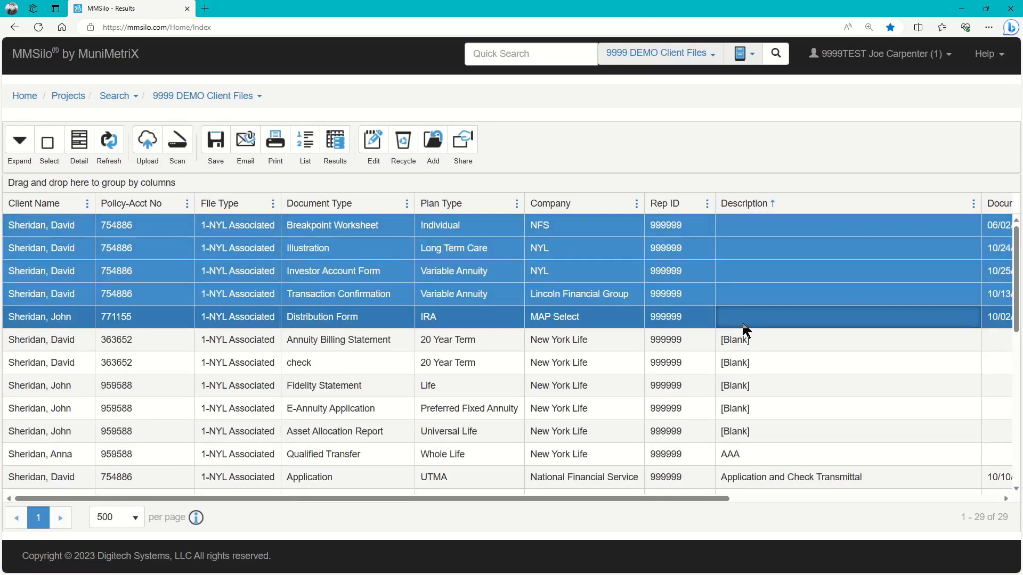
click(372, 145)
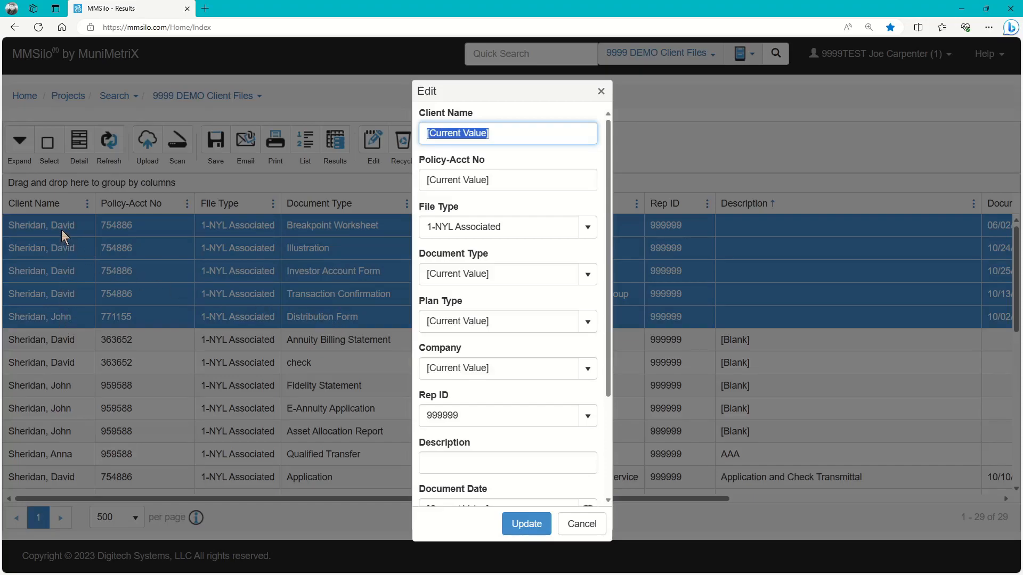
click(503, 134)
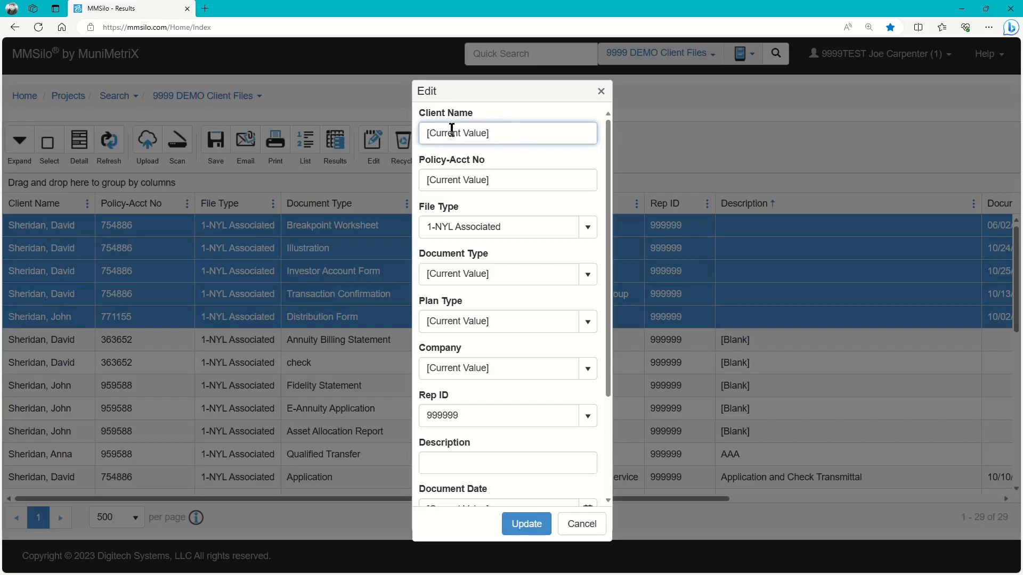
click(481, 464)
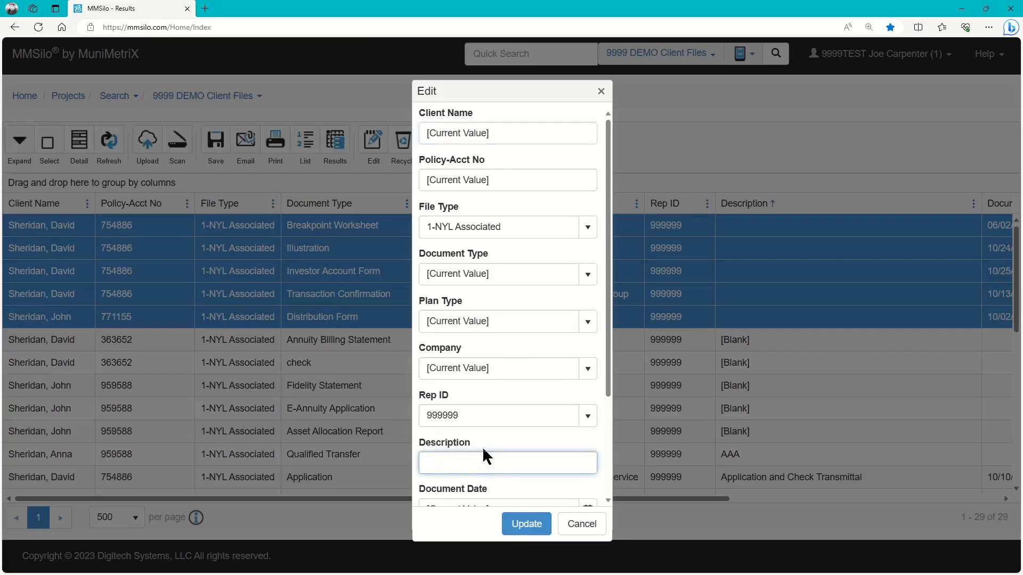
text(AAA1)
click(527, 524)
click(596, 339)
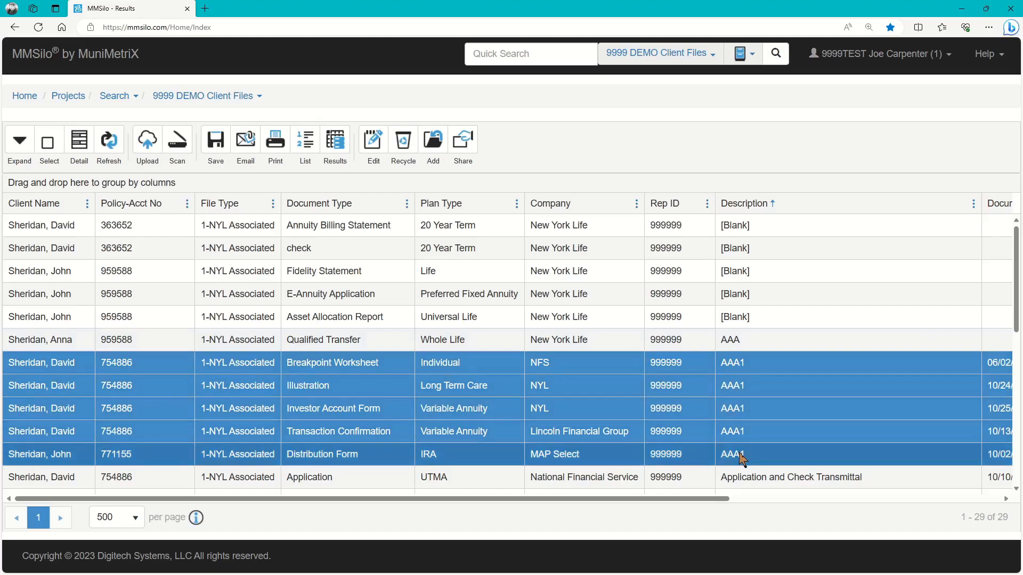
click(58, 203)
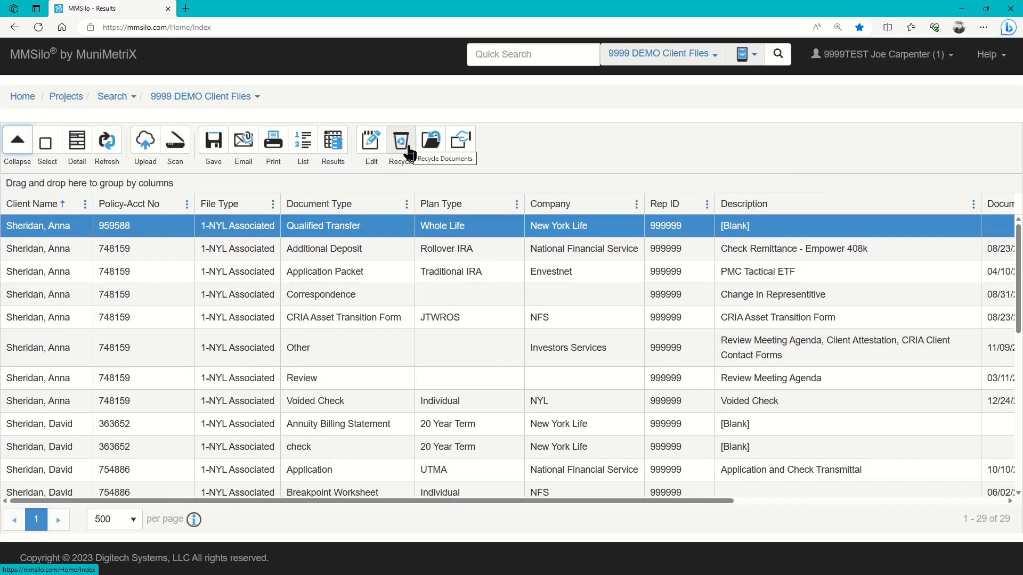
click(347, 248)
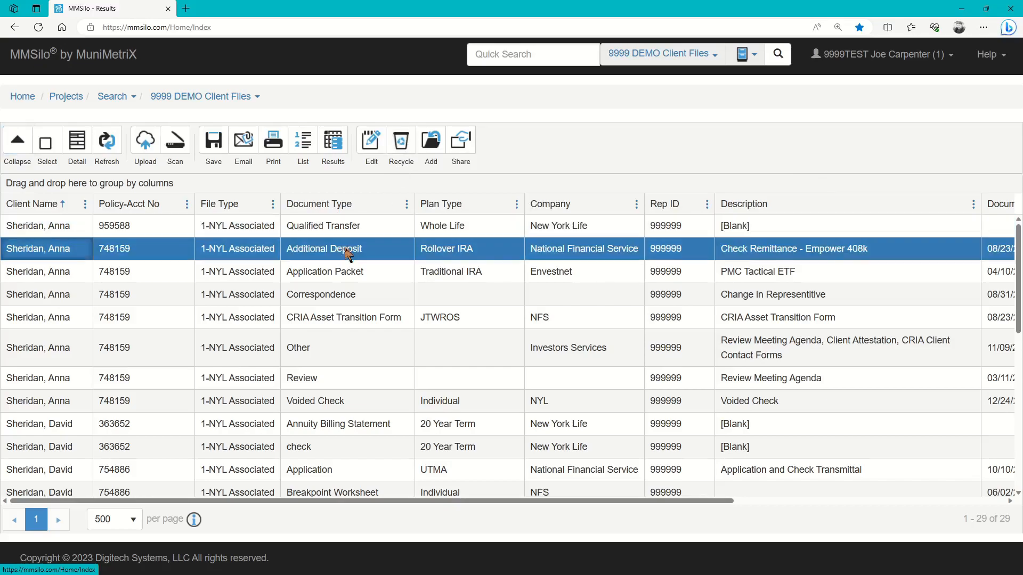
ctrl+click(345, 270)
ctrl+click(347, 296)
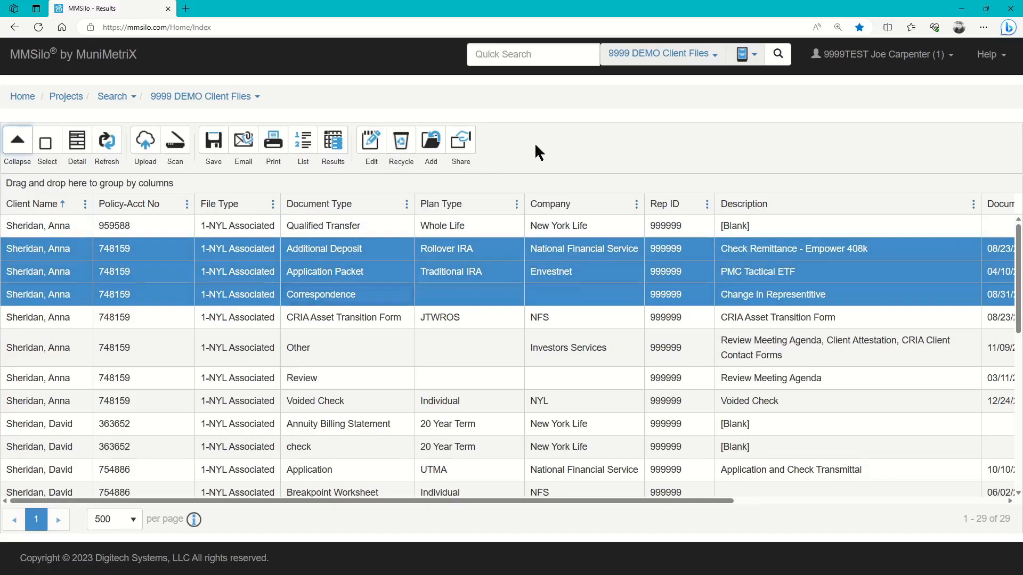
click(494, 225)
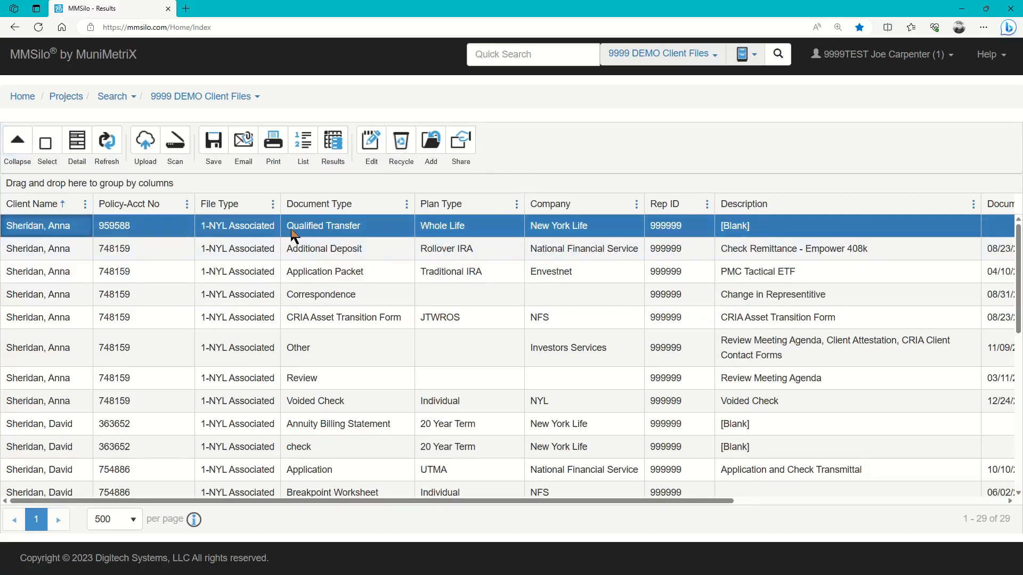